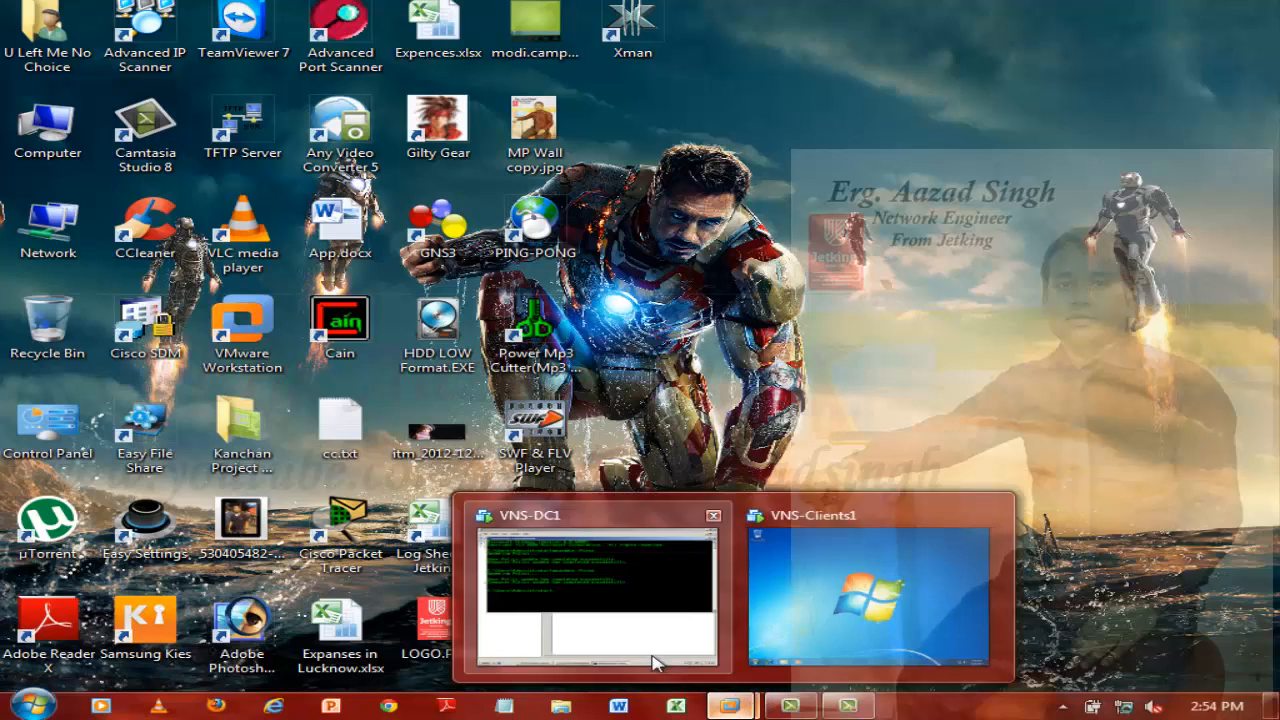
Switch to the VNS-DC1 virtual machine and set the Block Inheritance Policy link under ITUsers to Enforced.
click(642, 650)
click(252, 437)
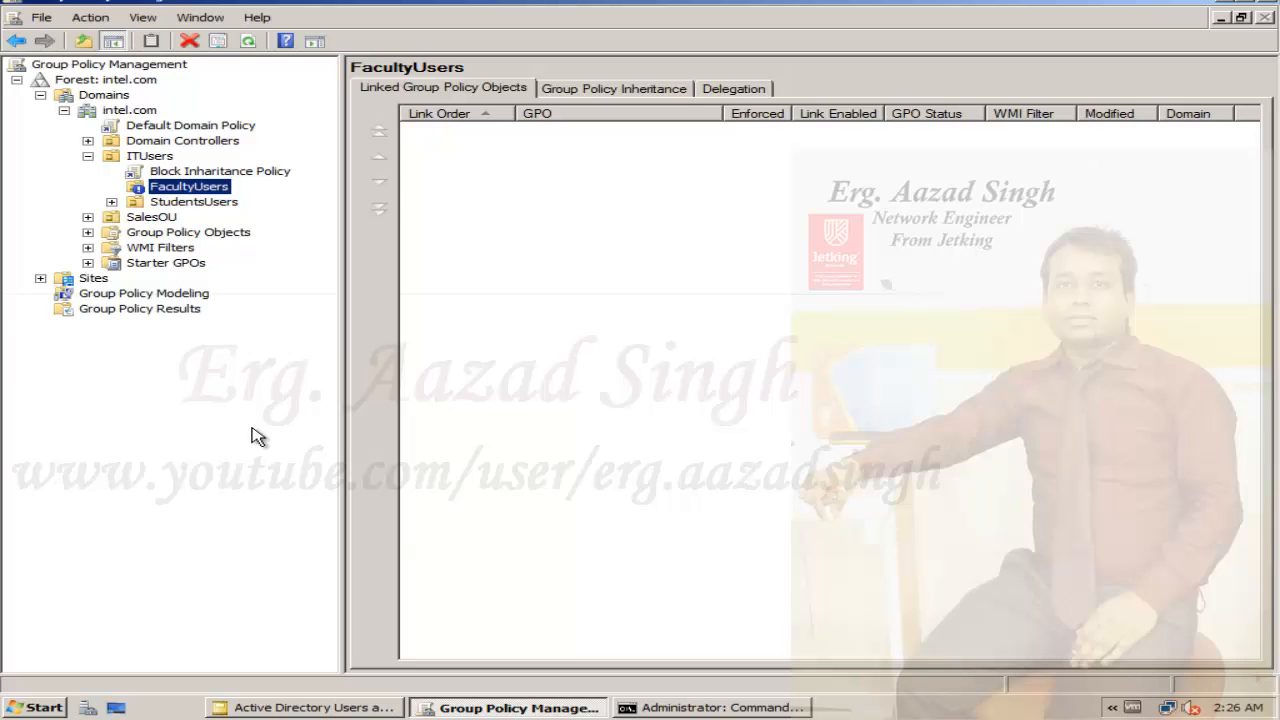
click(283, 174)
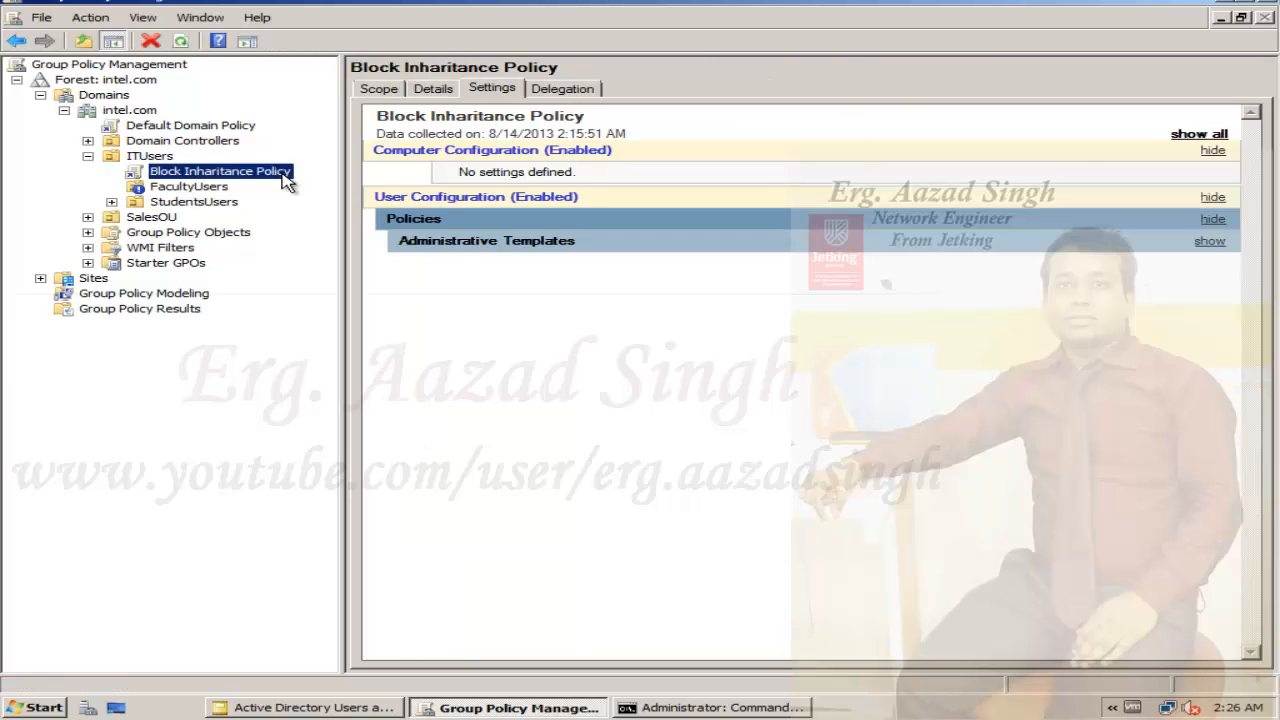
click(209, 190)
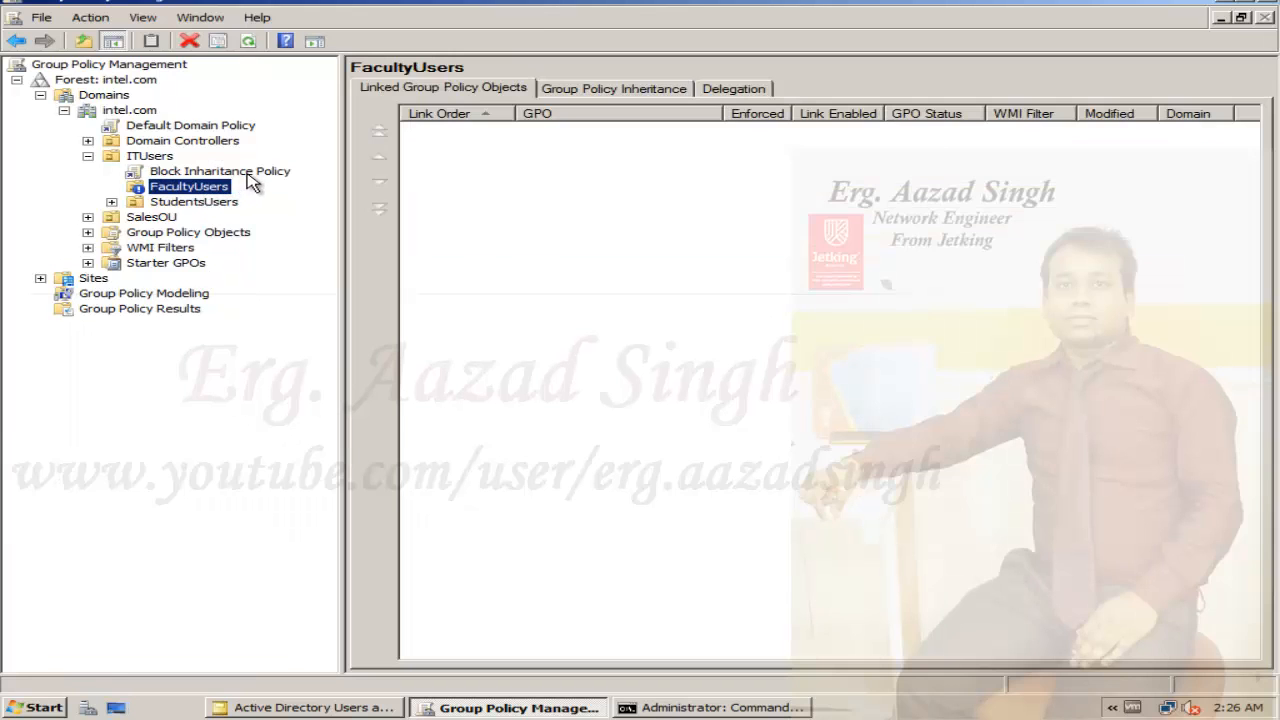
click(251, 173)
right_click(251, 173)
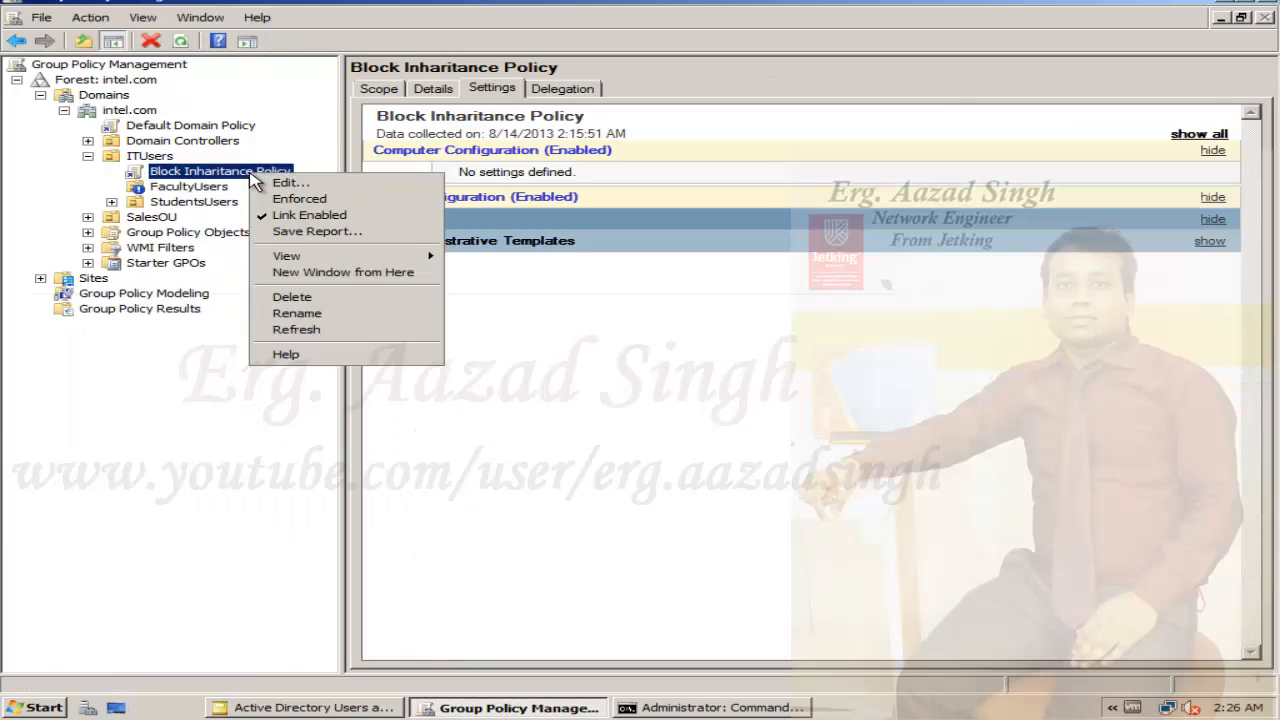
click(339, 201)
click(214, 193)
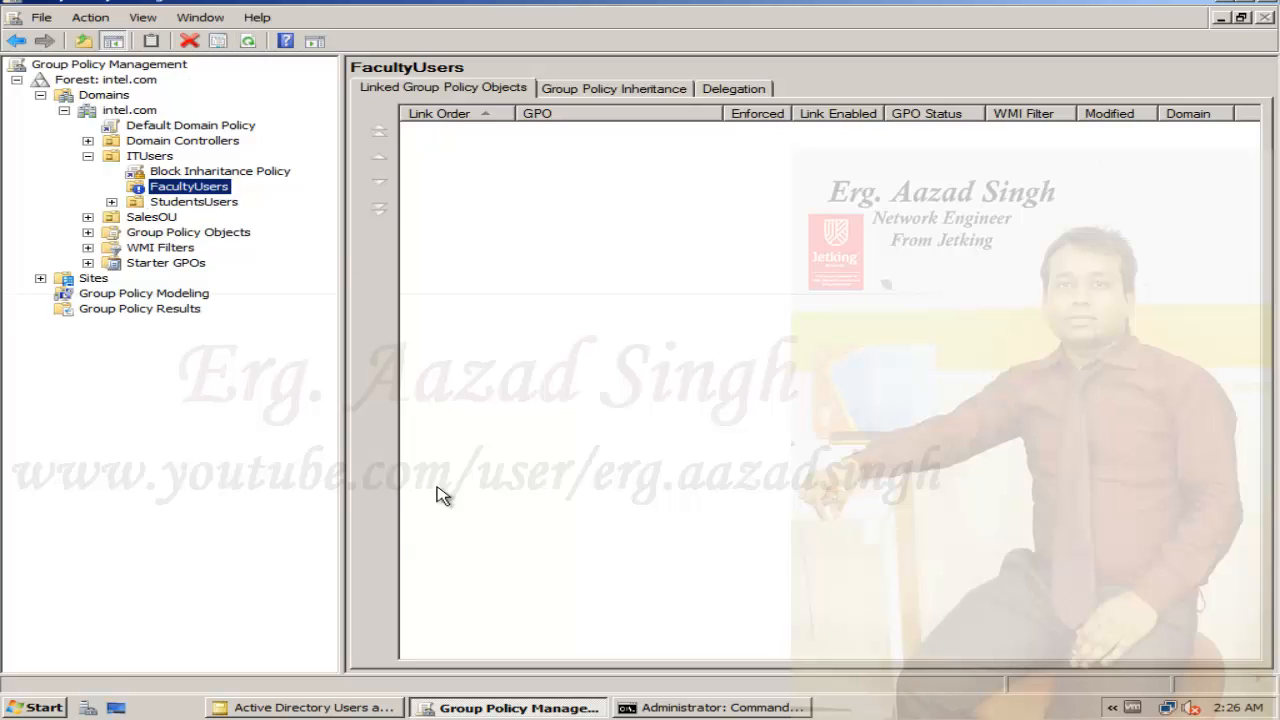
Force a Group Policy update on the domain controller with gpupdate /force in the Command Prompt.
click(657, 708)
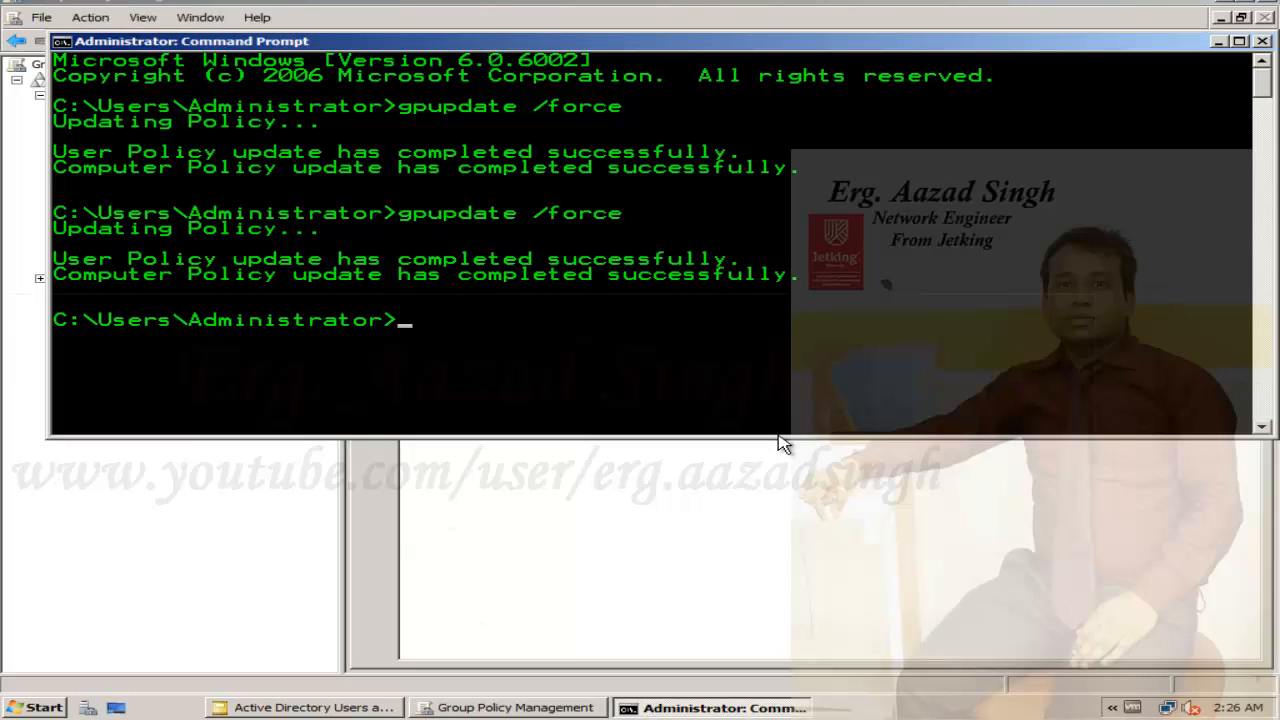
key(Up)
key(Return)
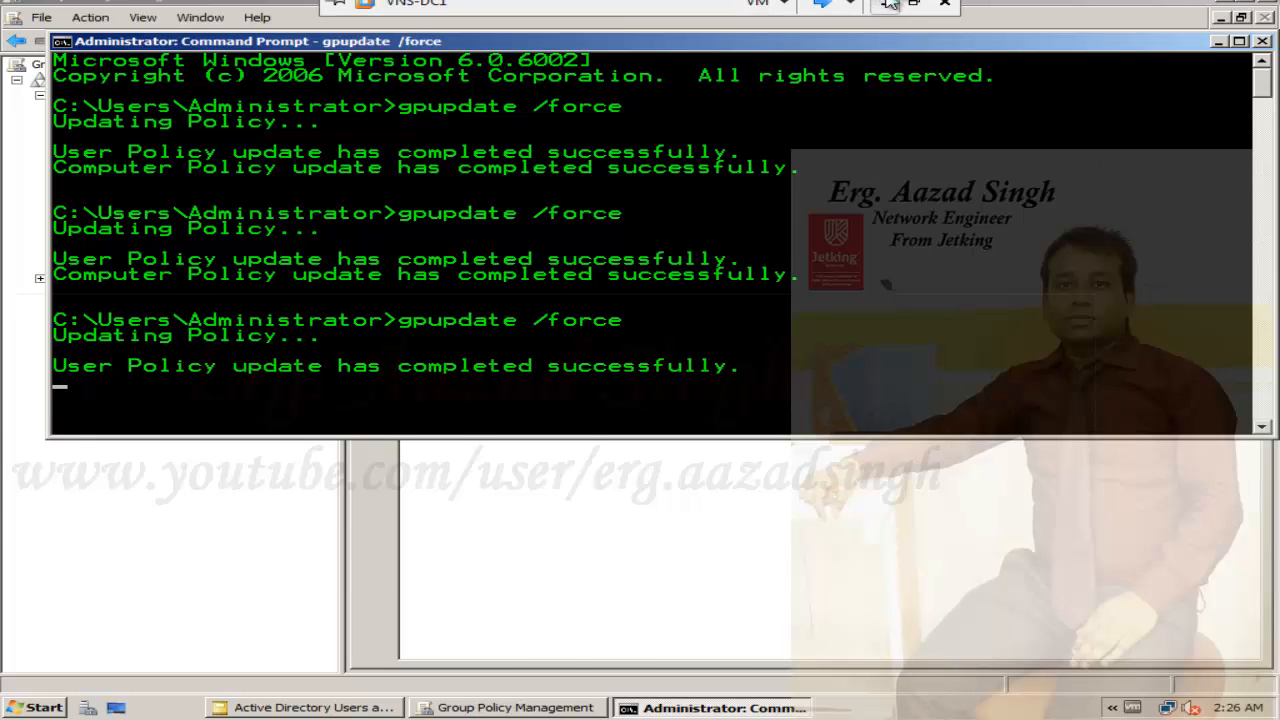
click(886, 7)
click(833, 710)
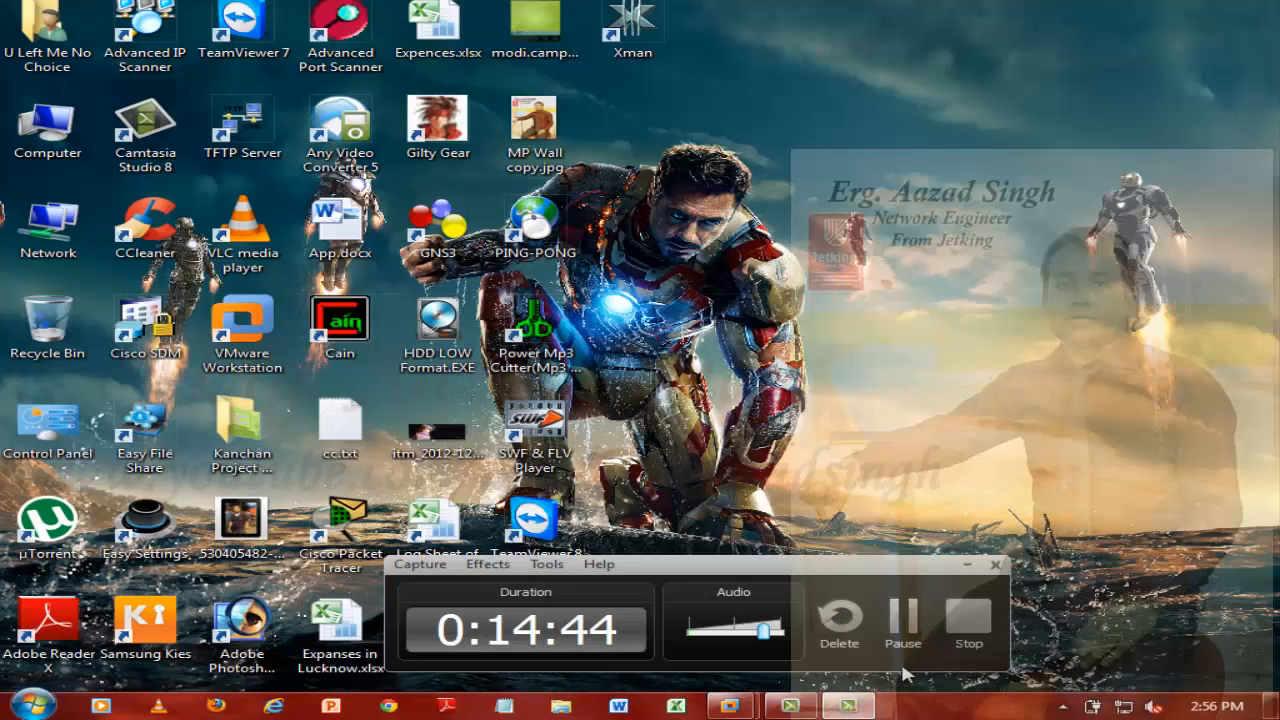
click(900, 612)
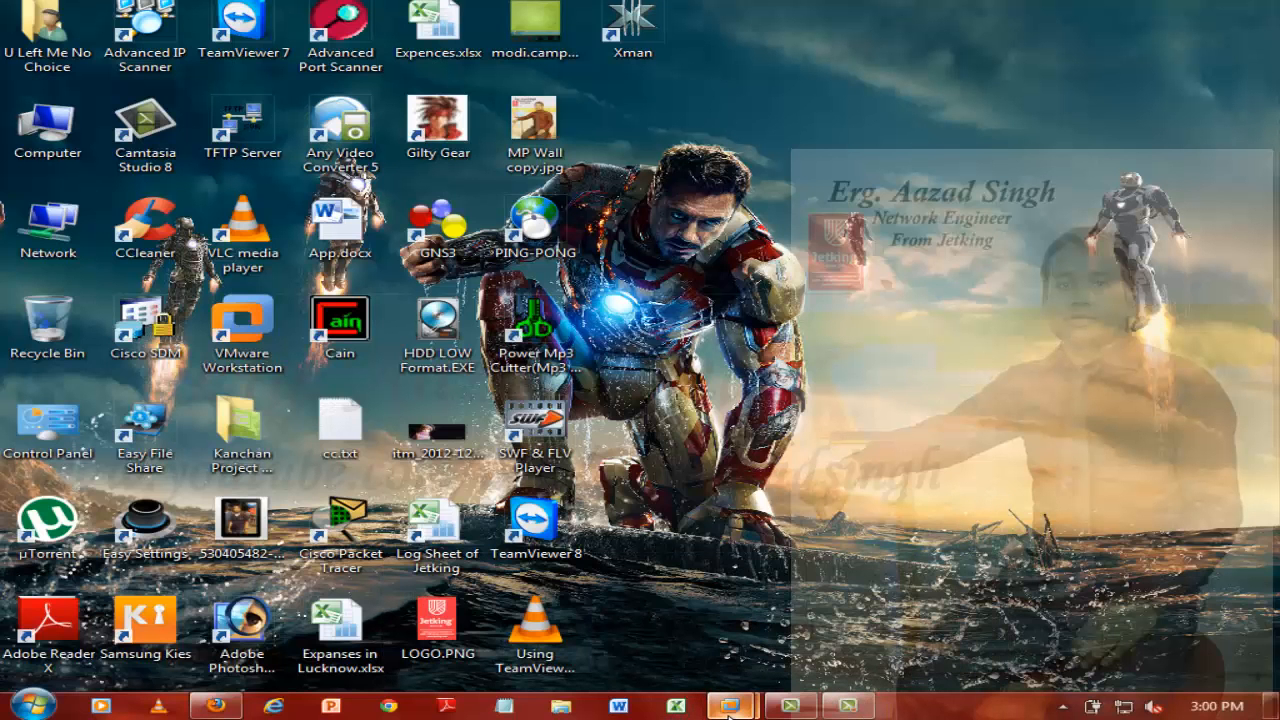
mouse_move(730, 705)
click(608, 634)
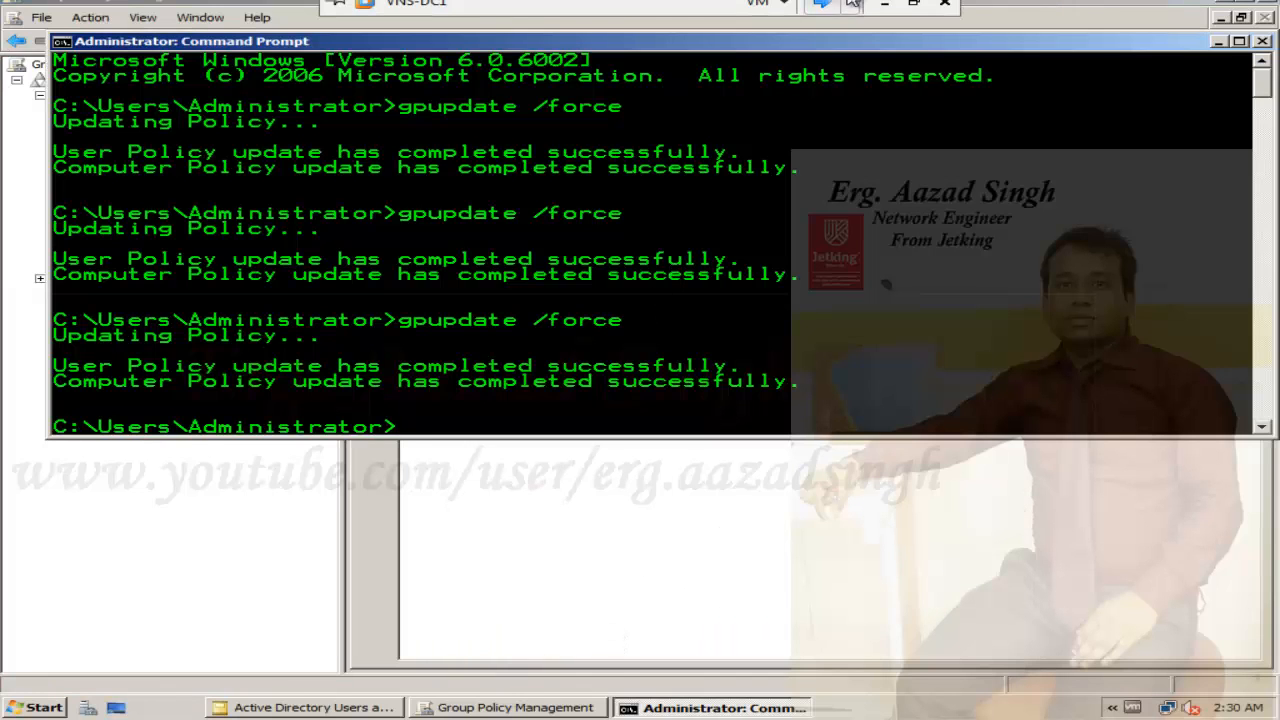
Switch to the VNS-Clients1 virtual machine and log off the current student user.
click(821, 4)
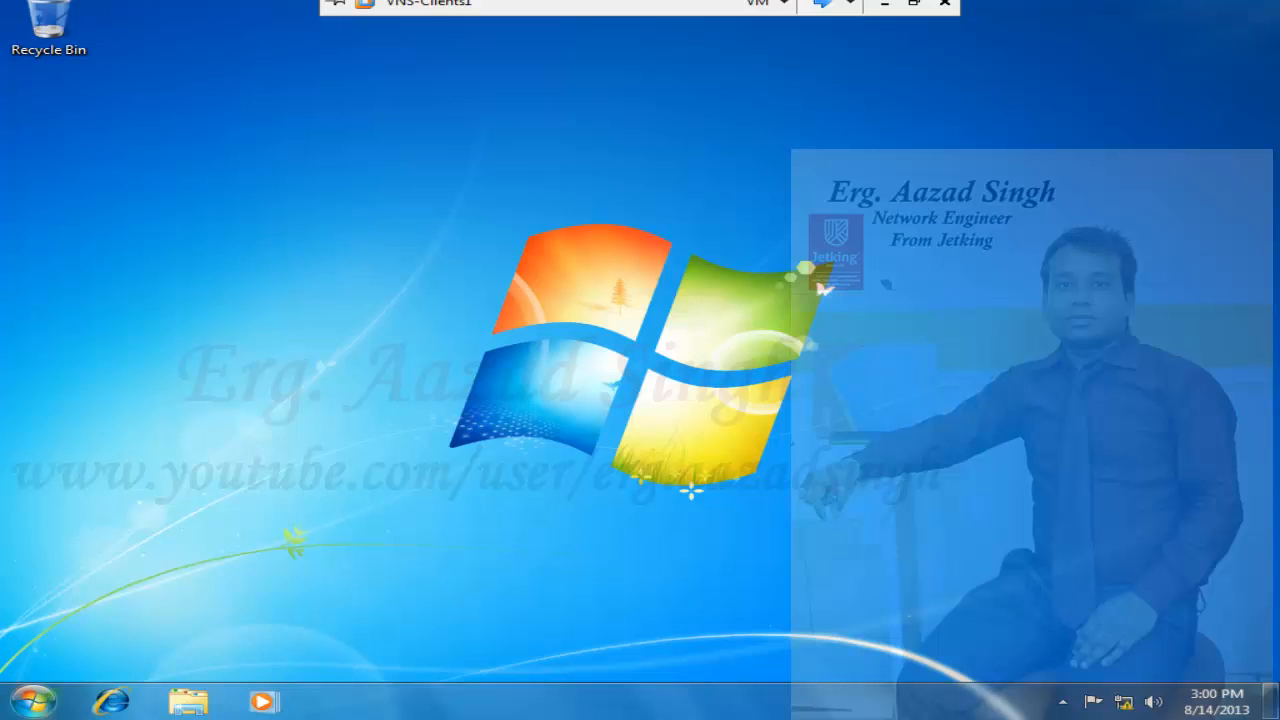
click(45, 706)
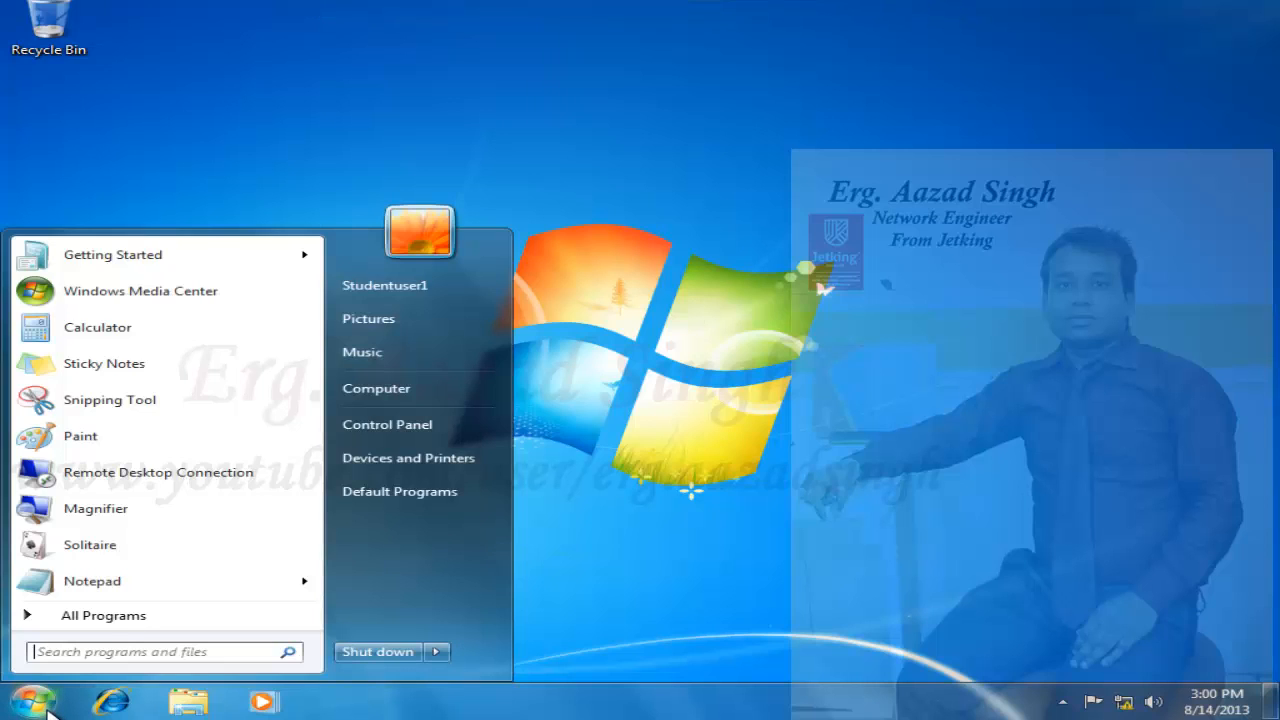
click(436, 652)
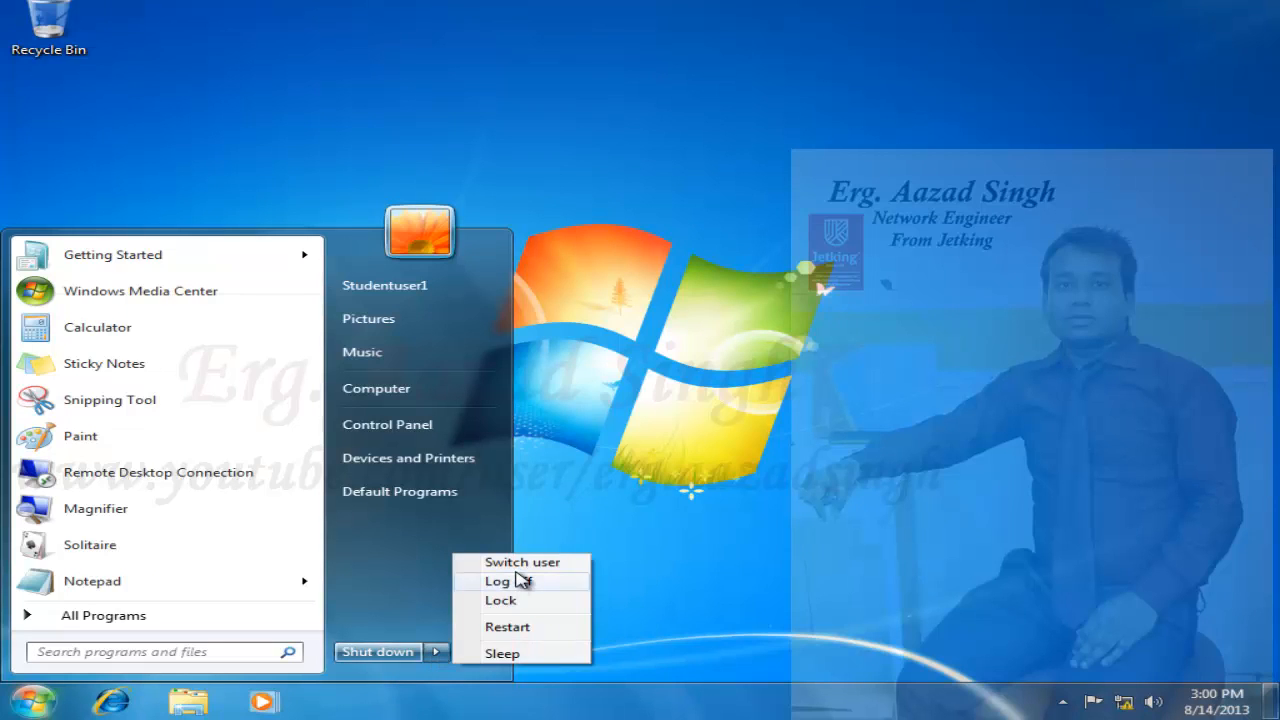
click(512, 582)
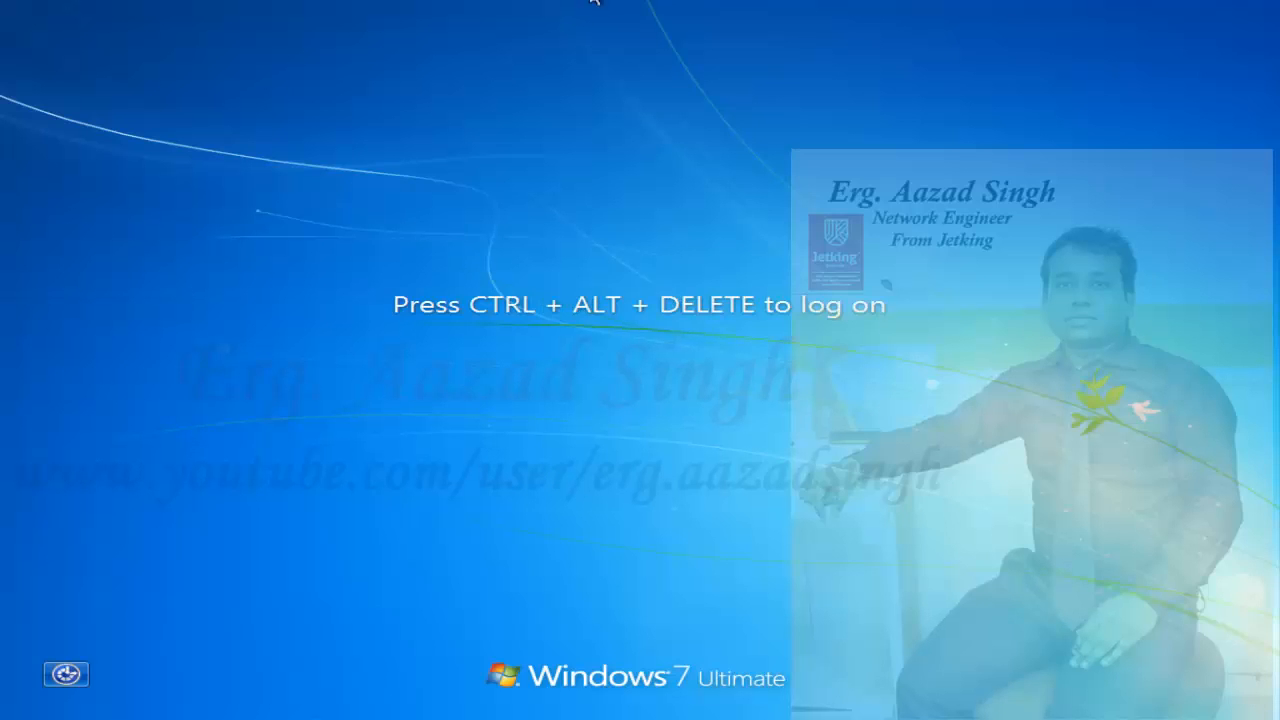
Send Ctrl+Alt+Del to the client and log on to the INTEL domain as facultyuser1, entering the account password.
mouse_move(838, 3)
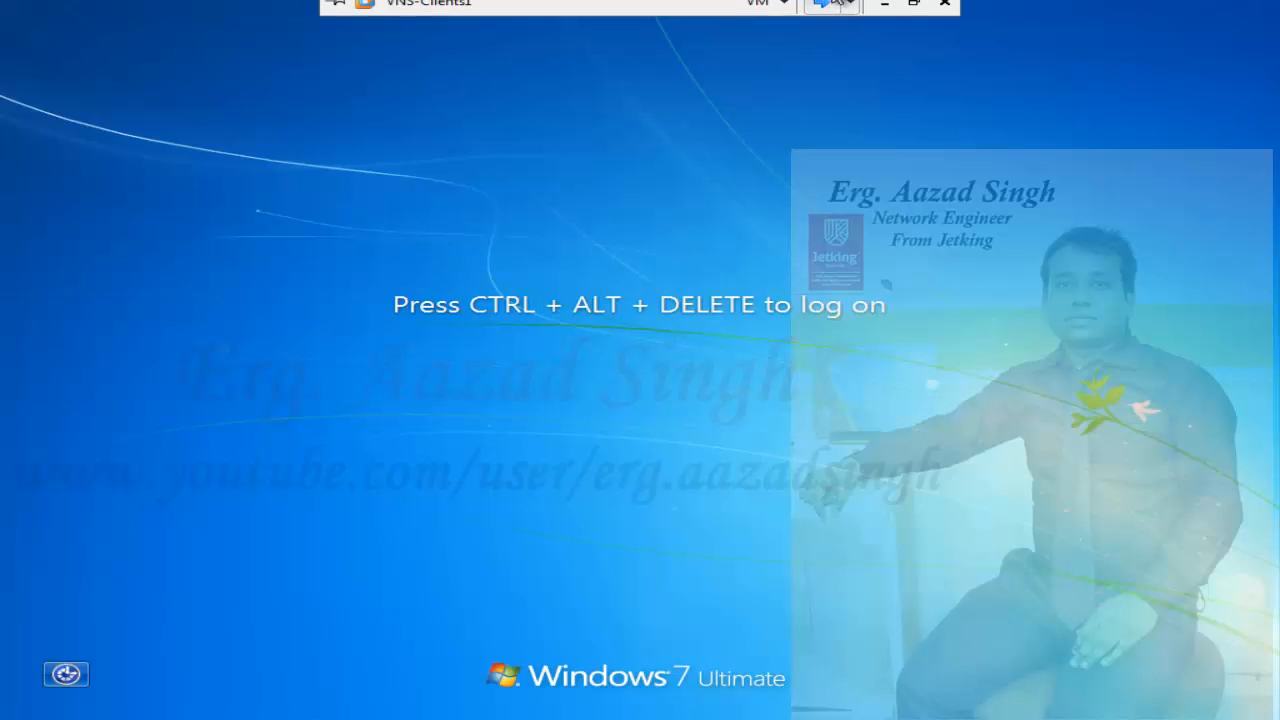
click(760, 3)
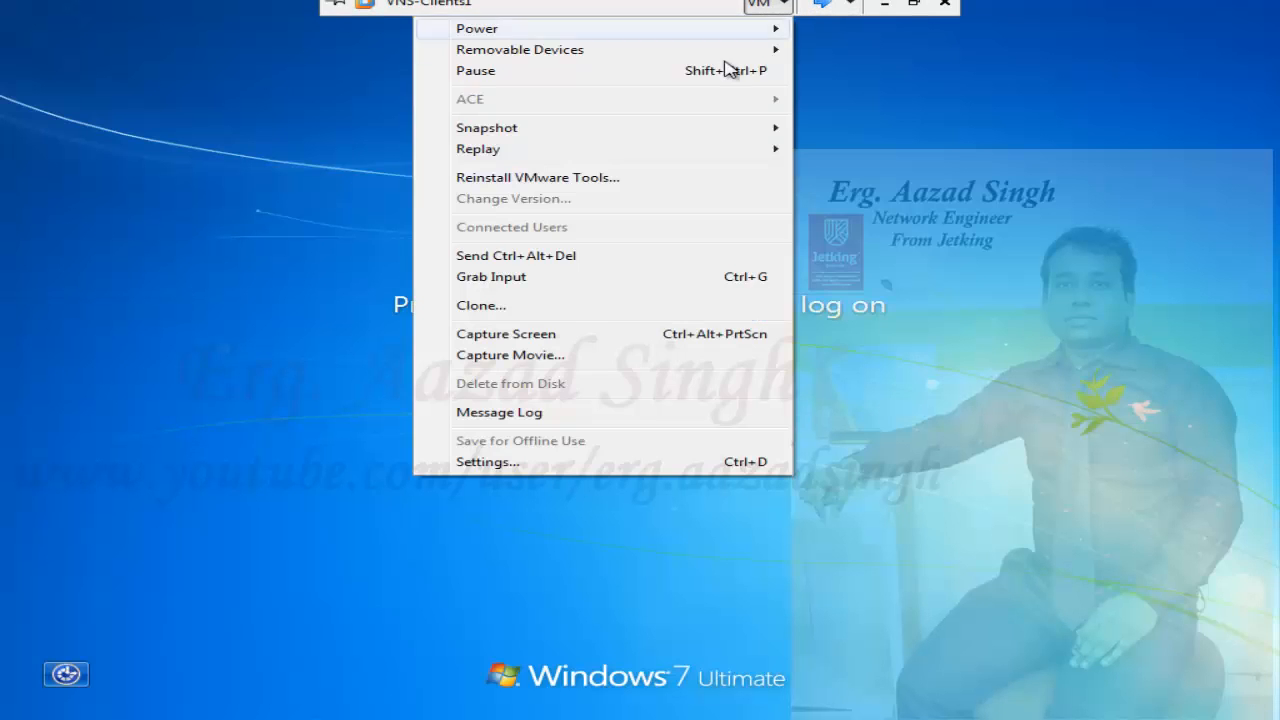
click(619, 255)
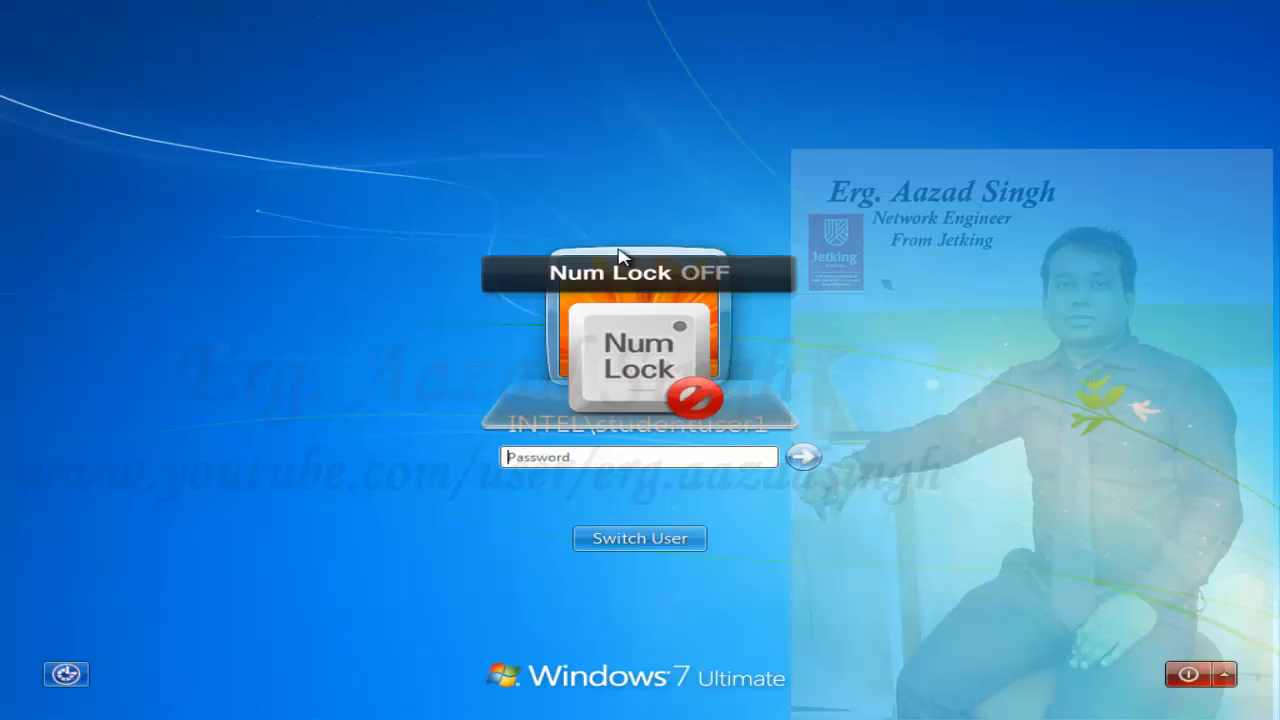
click(675, 546)
click(752, 445)
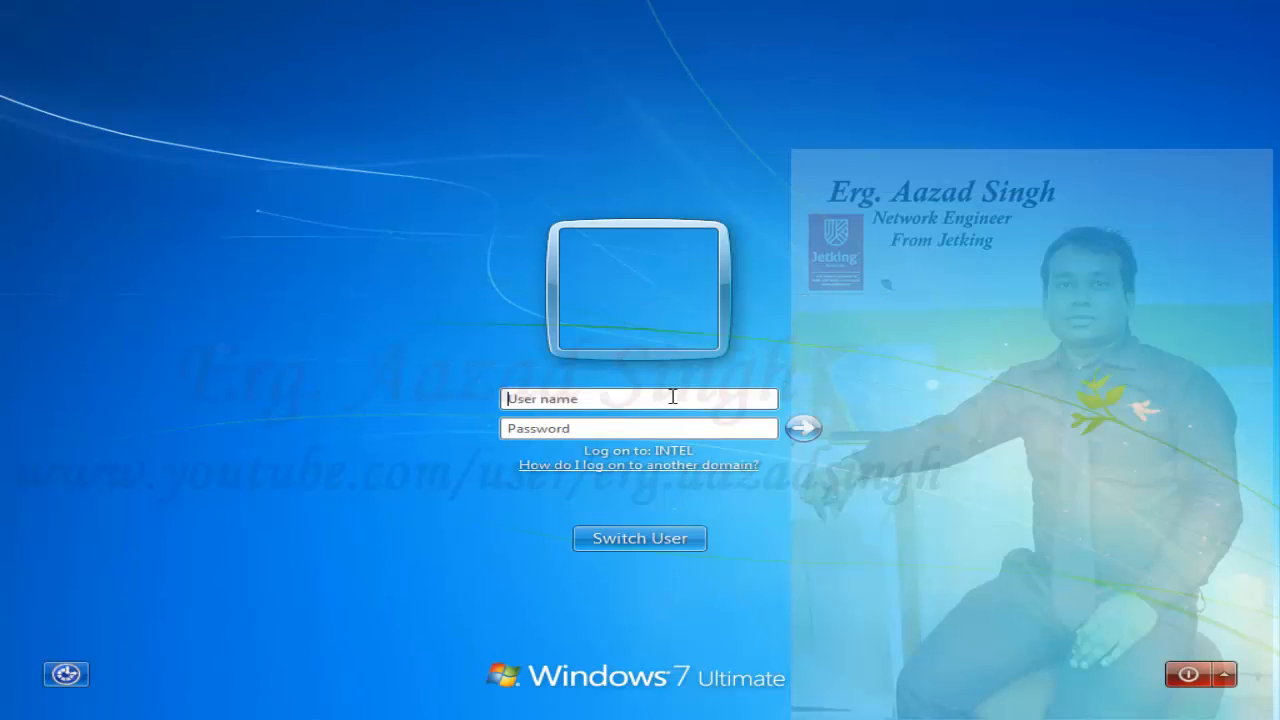
text(facultyuser1)
key(Tab)
text(••••••••••)
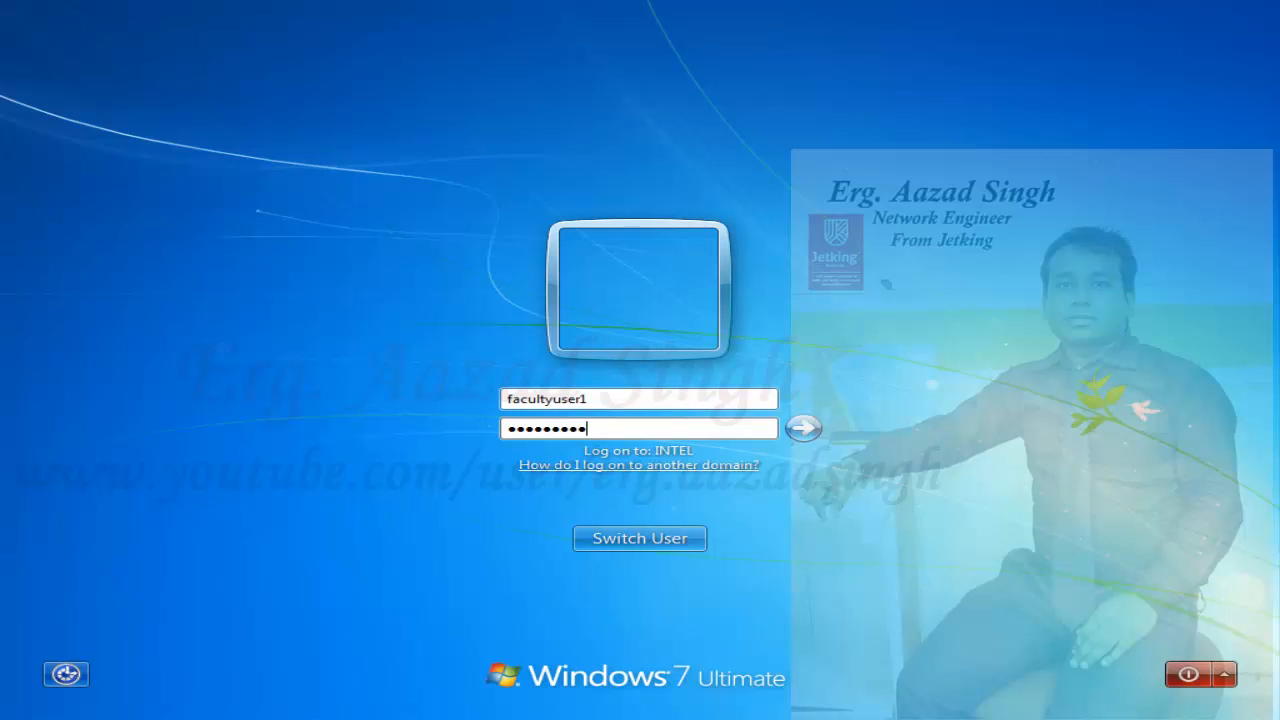
key(Return)
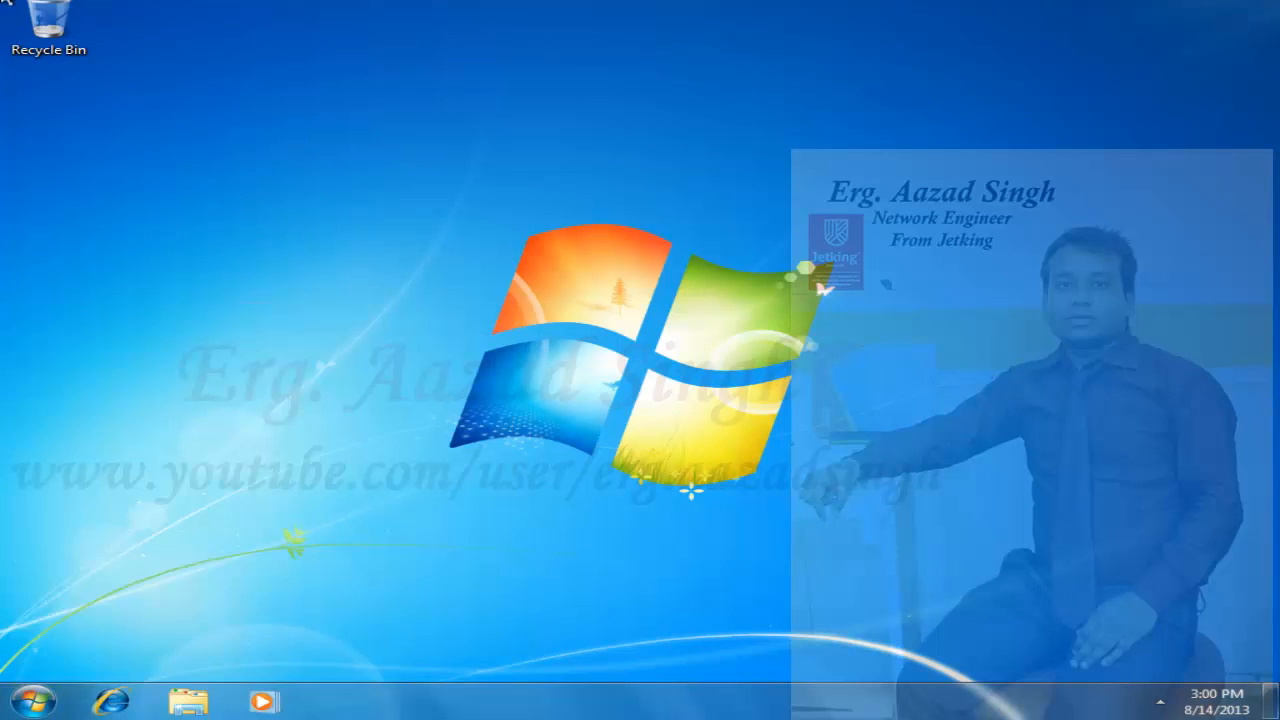
Examine the Start menu entries available to the faculty user on the client.
click(33, 700)
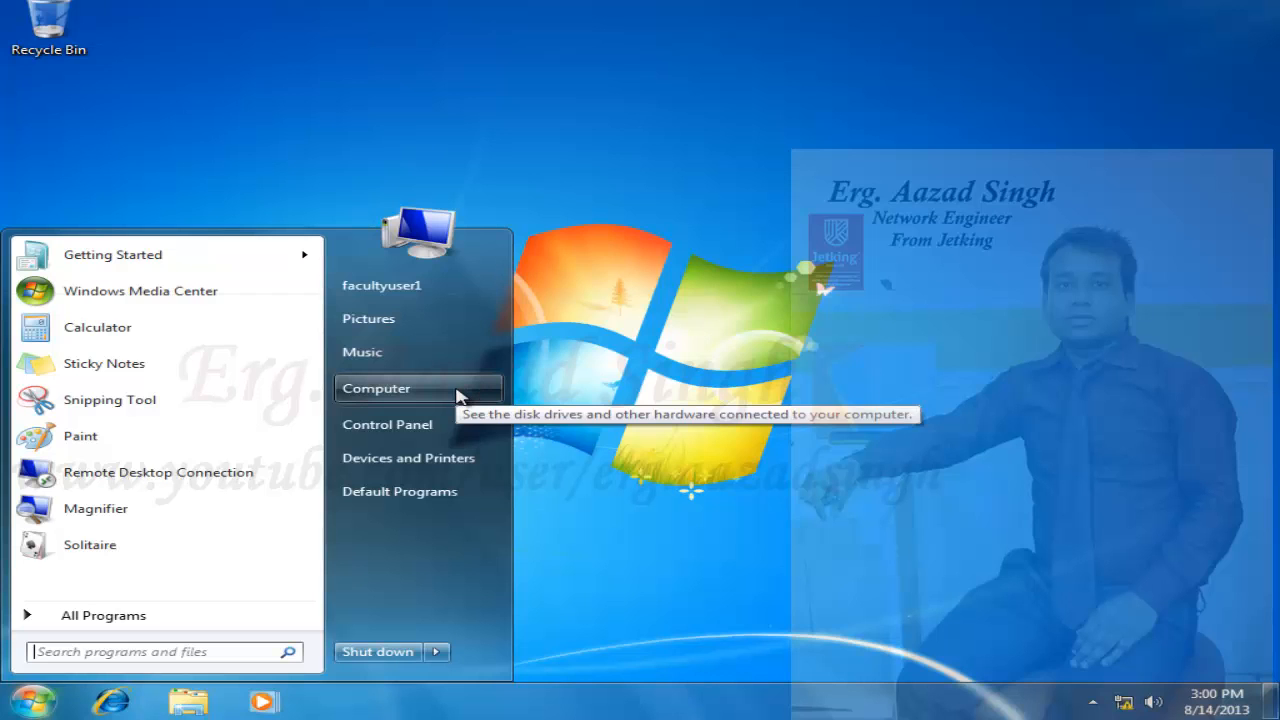
click(700, 264)
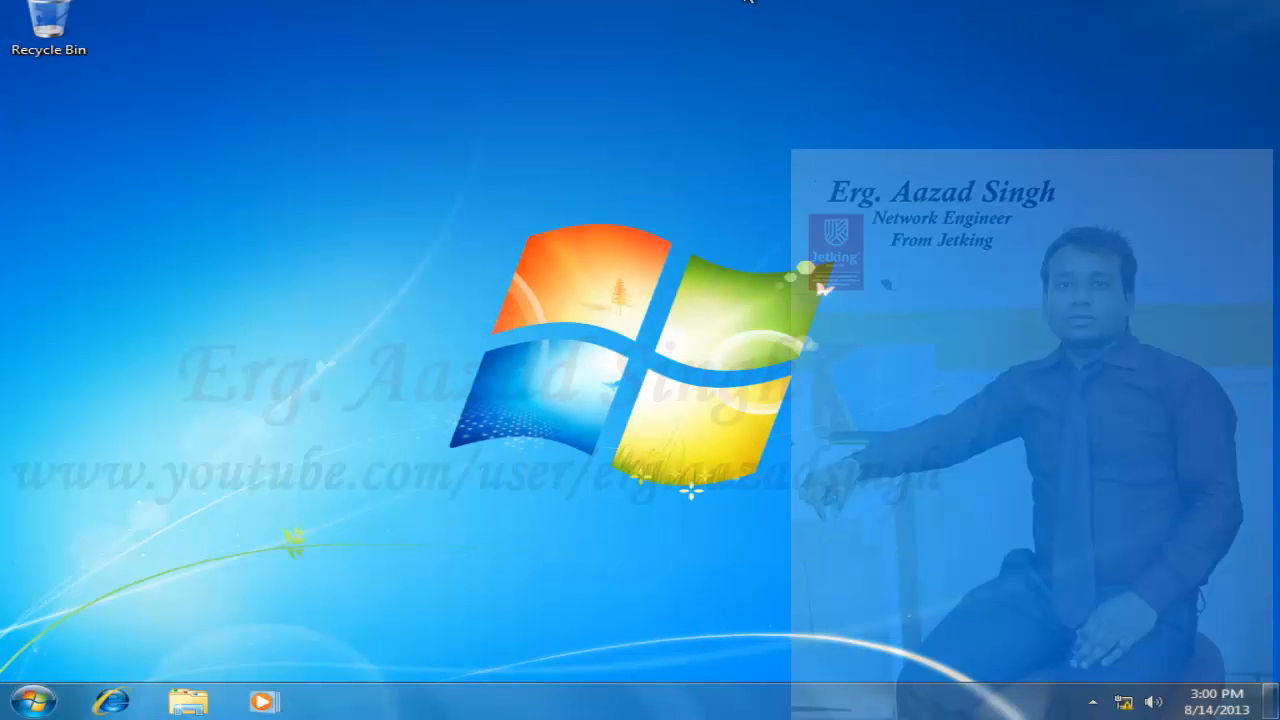
Return to Group Policy Management on VNS-DC1 and turn off Enforced for the Block Inheritance Policy link.
mouse_move(748, 2)
click(828, 5)
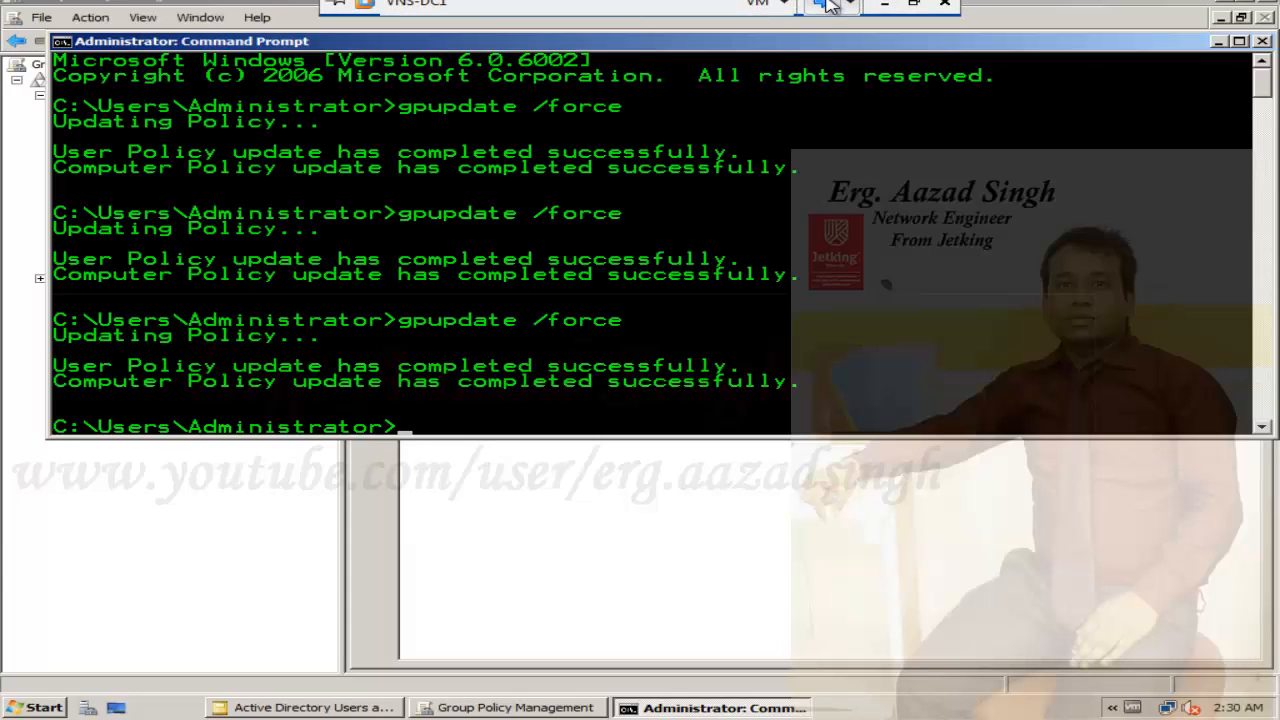
click(612, 590)
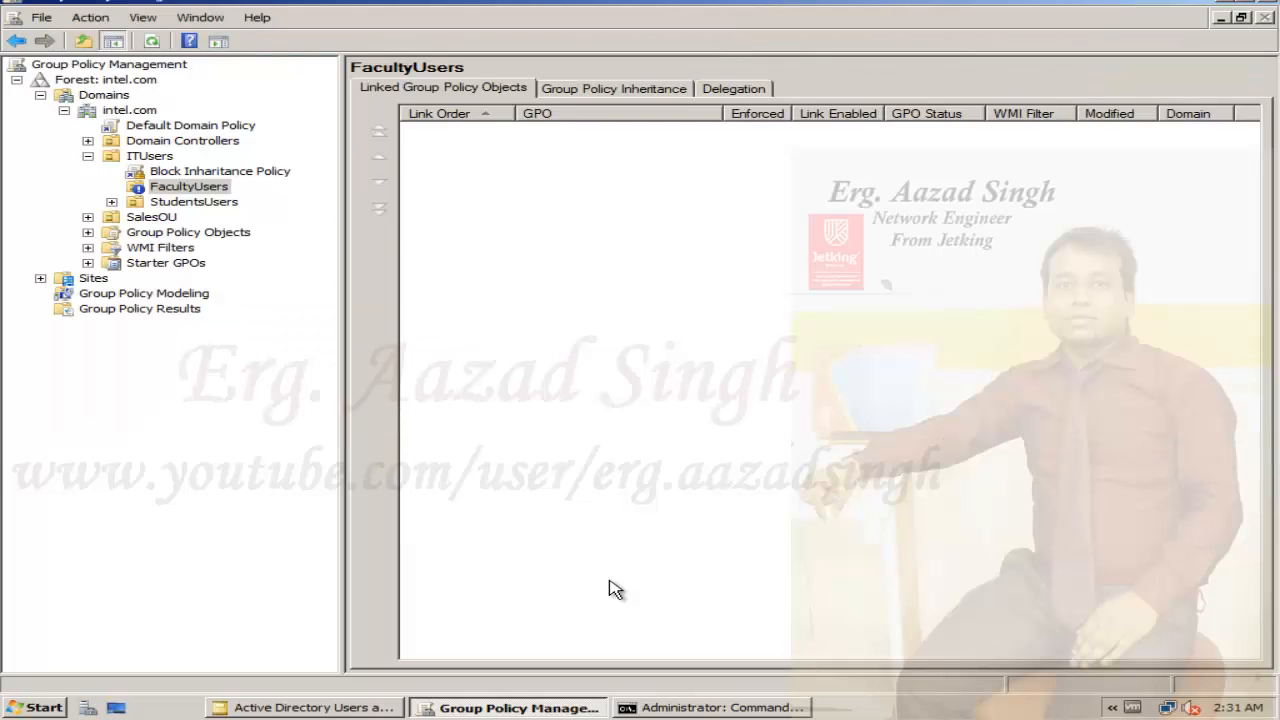
click(272, 175)
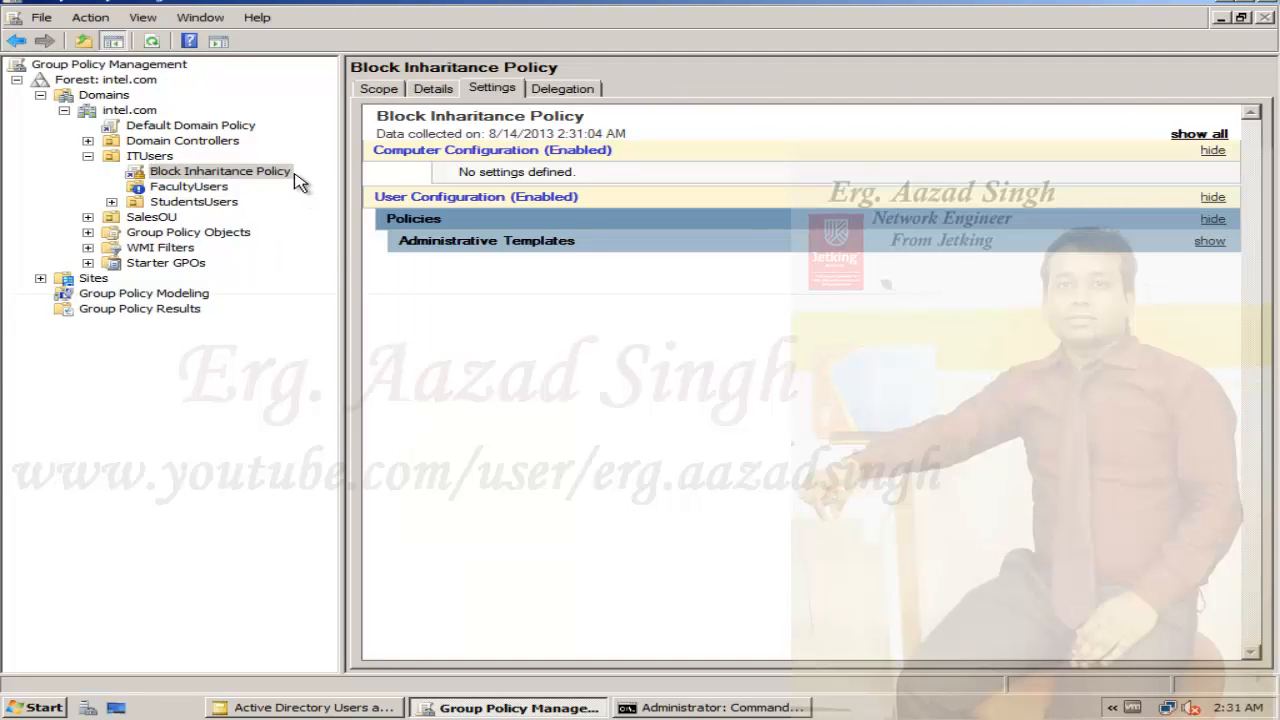
right_click(296, 180)
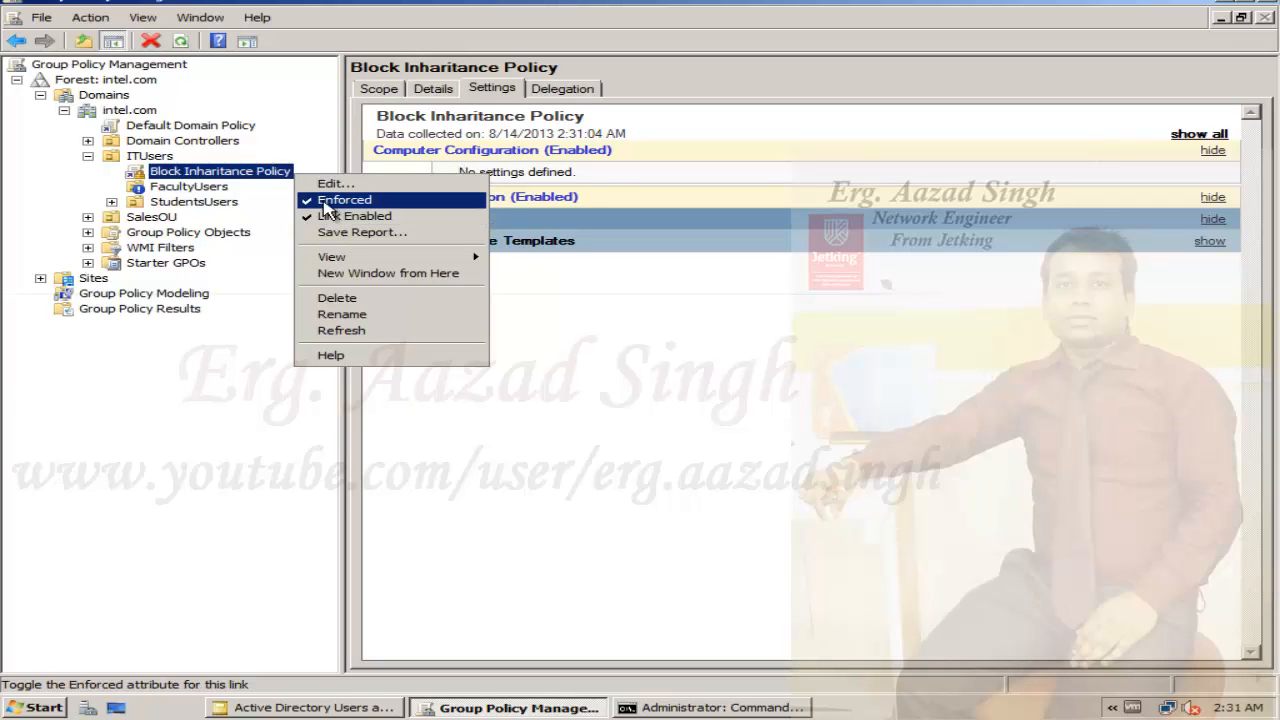
click(325, 200)
Turn off Block Inheritance on the FacultyUsers OU and delete the Block Inheritance Policy link from ITUsers.
right_click(194, 194)
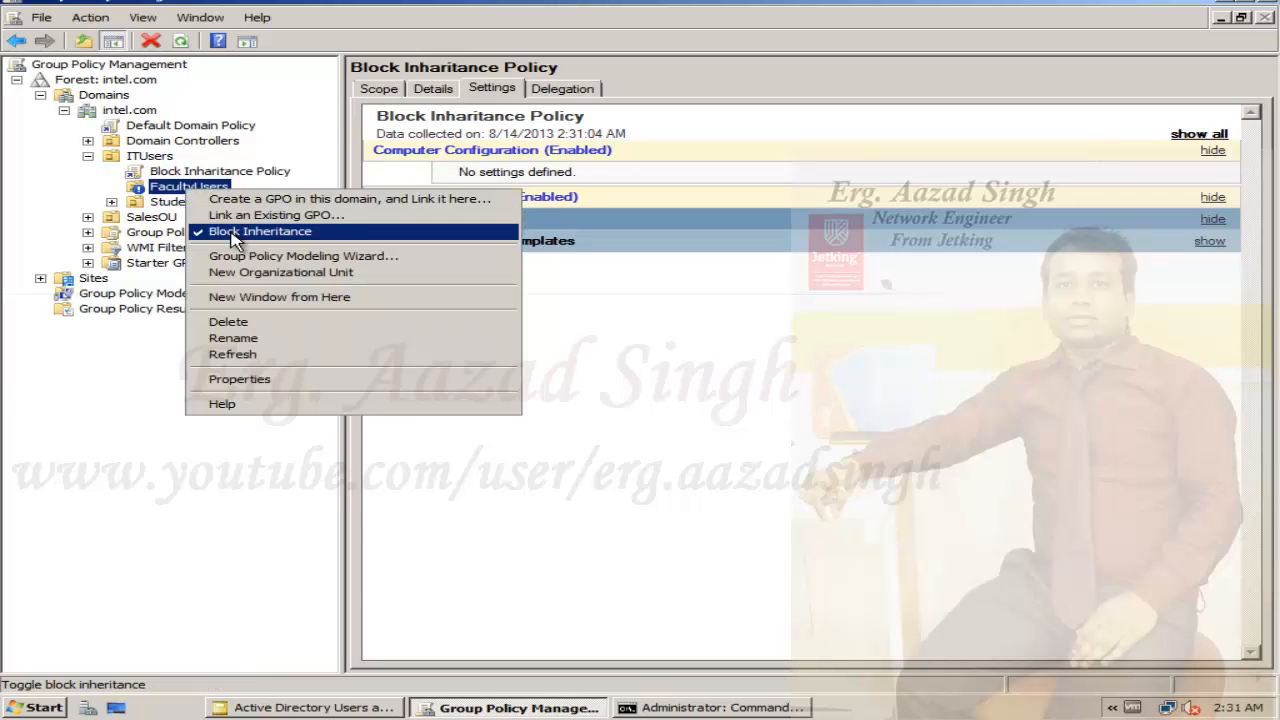
click(232, 232)
right_click(218, 180)
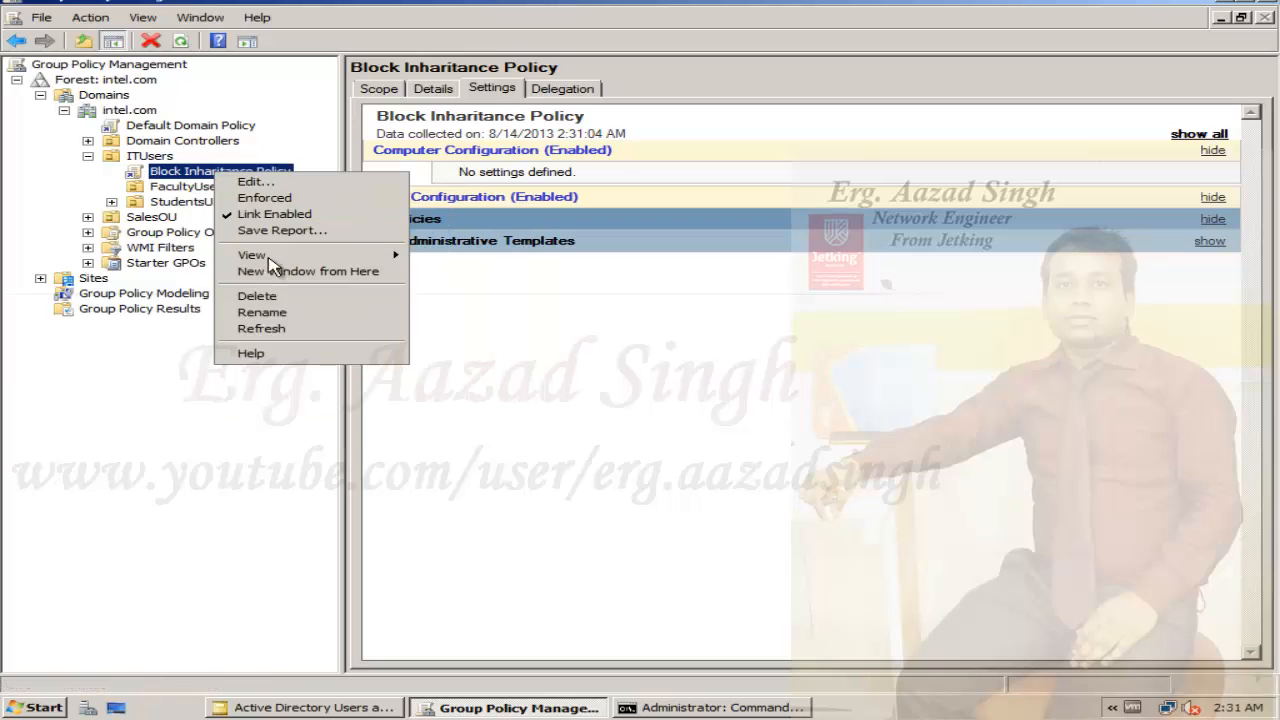
click(272, 296)
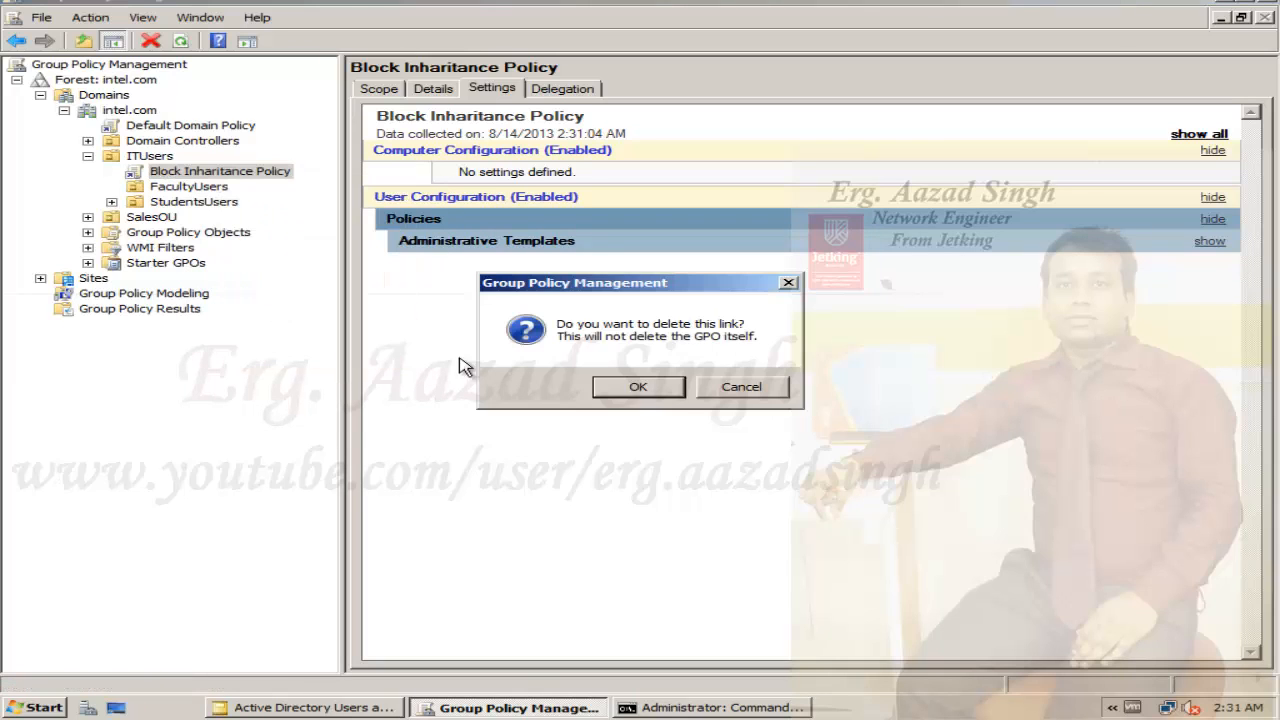
click(634, 388)
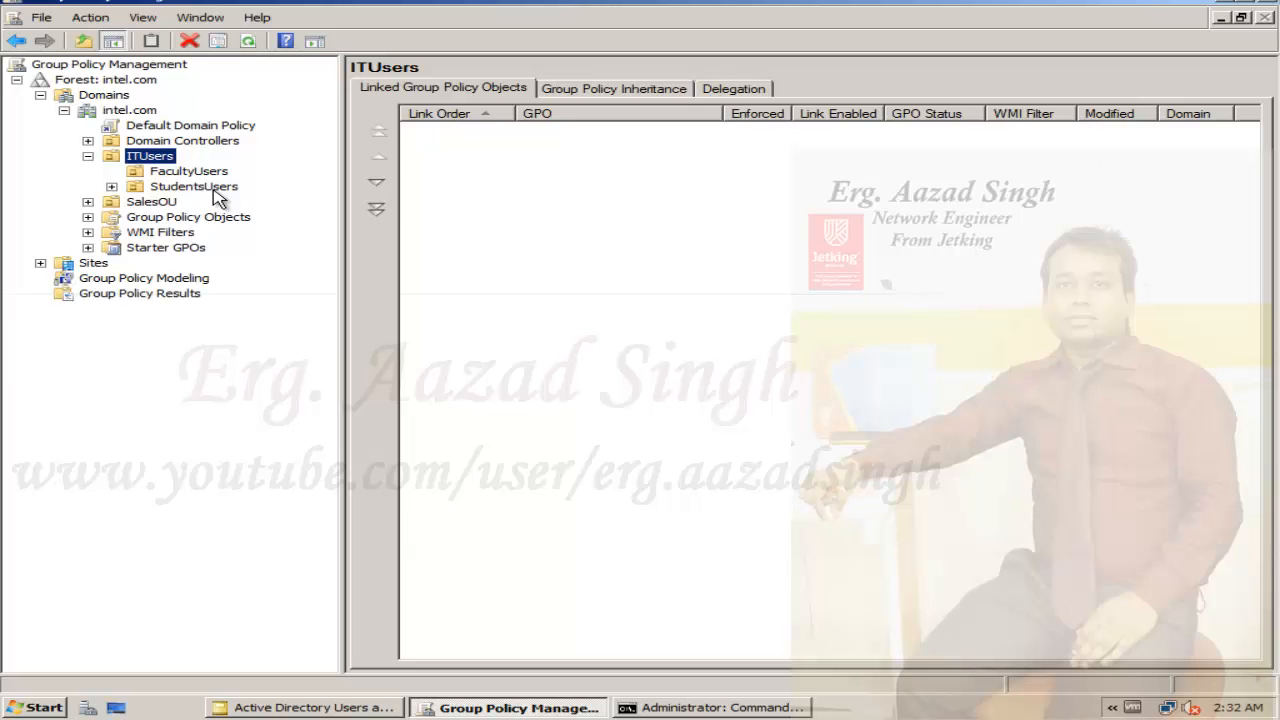
Open local disk C: on the server and delete the shared frd folder, accepting that its sharing ends.
click(14, 708)
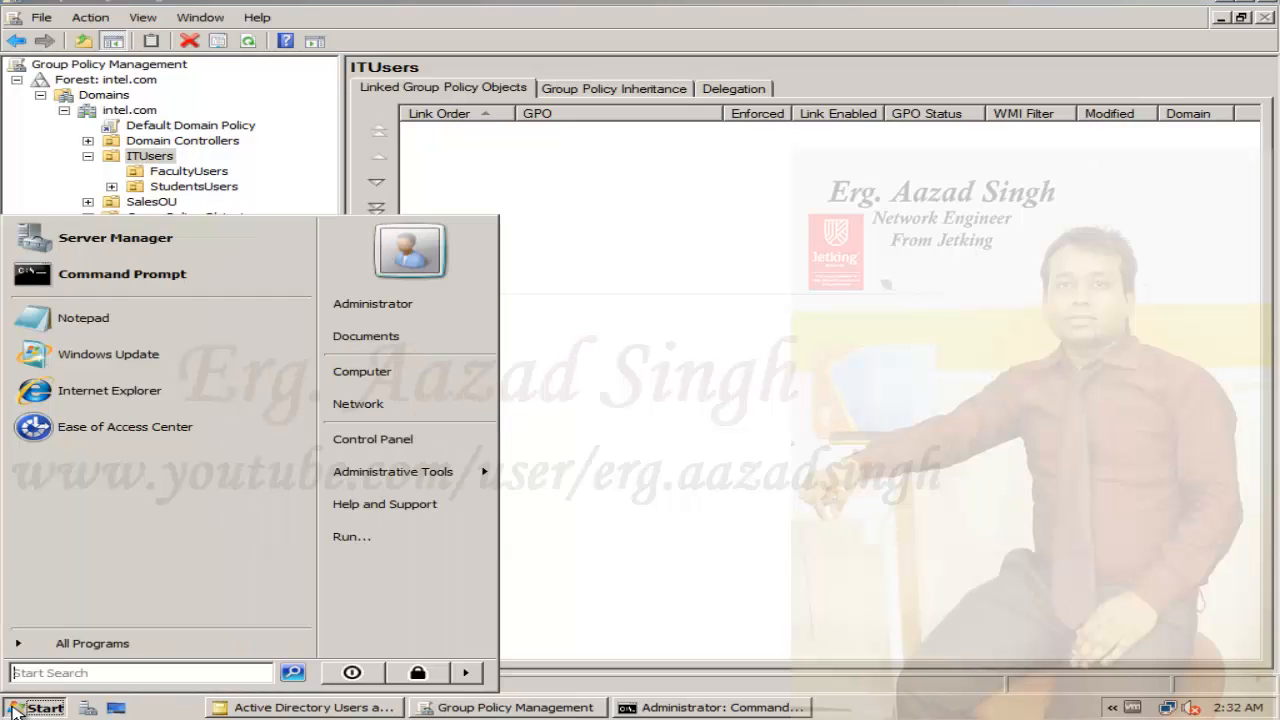
click(366, 375)
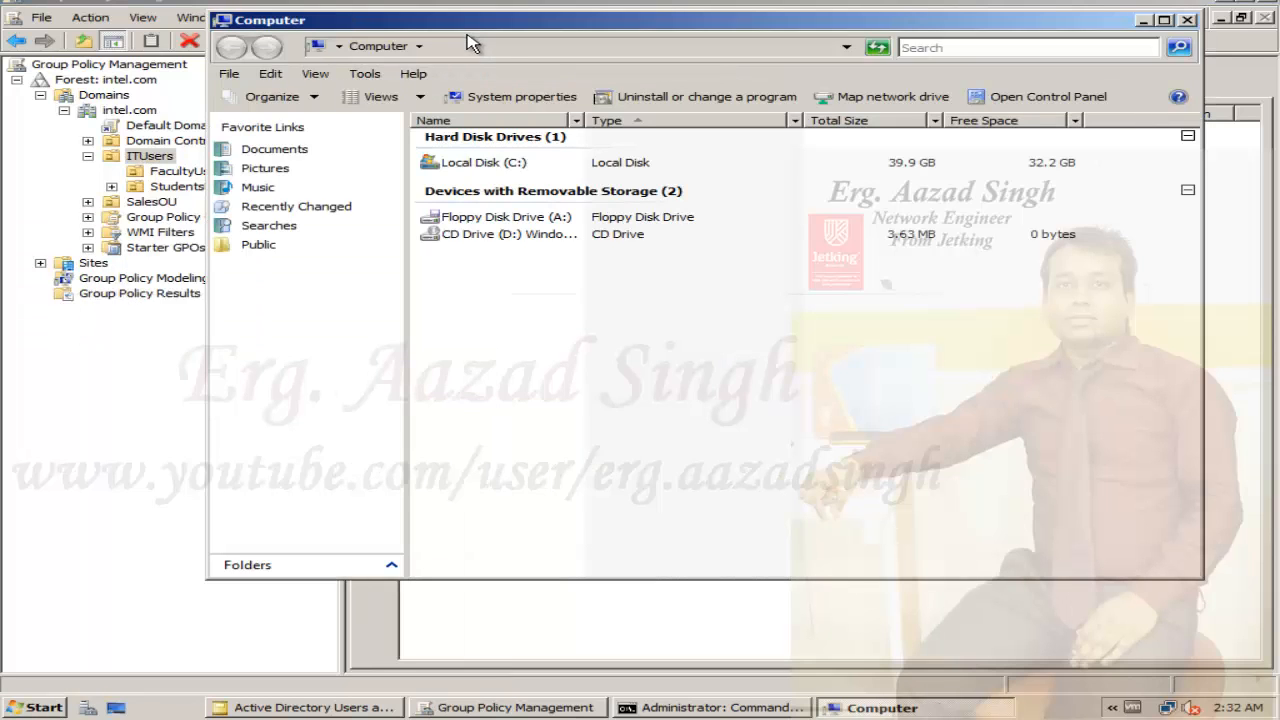
double_click(470, 20)
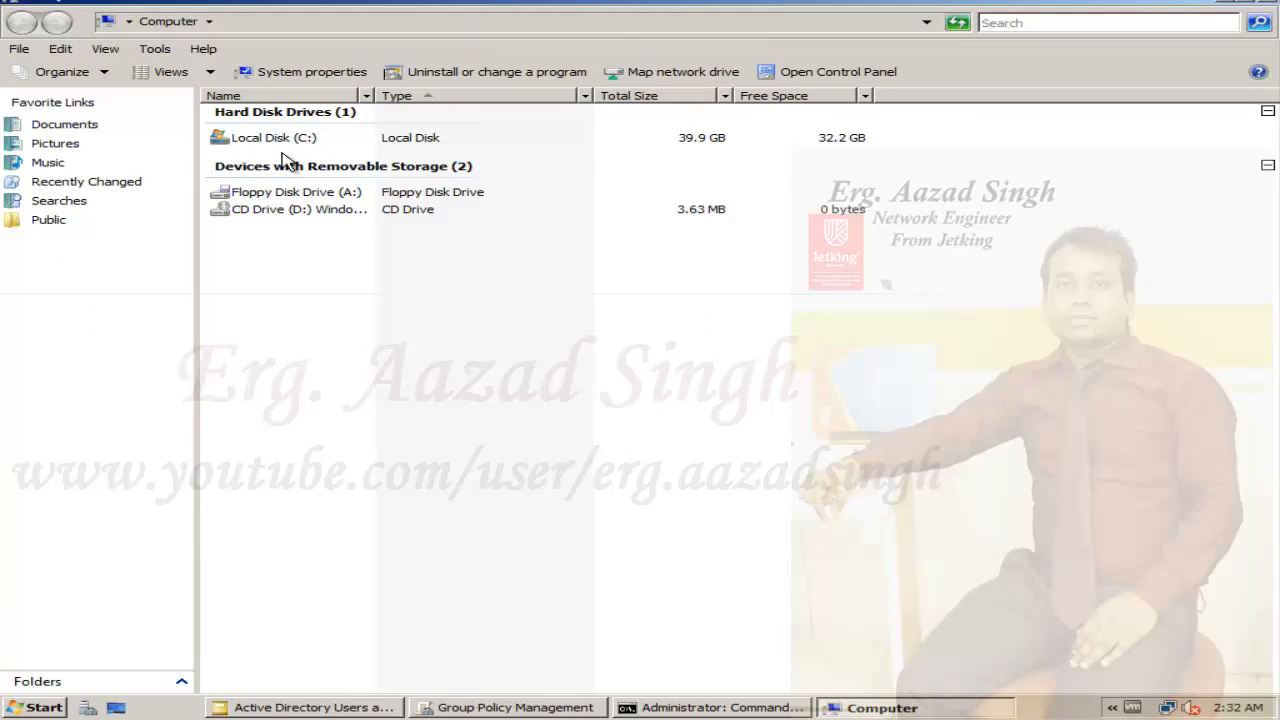
double_click(263, 137)
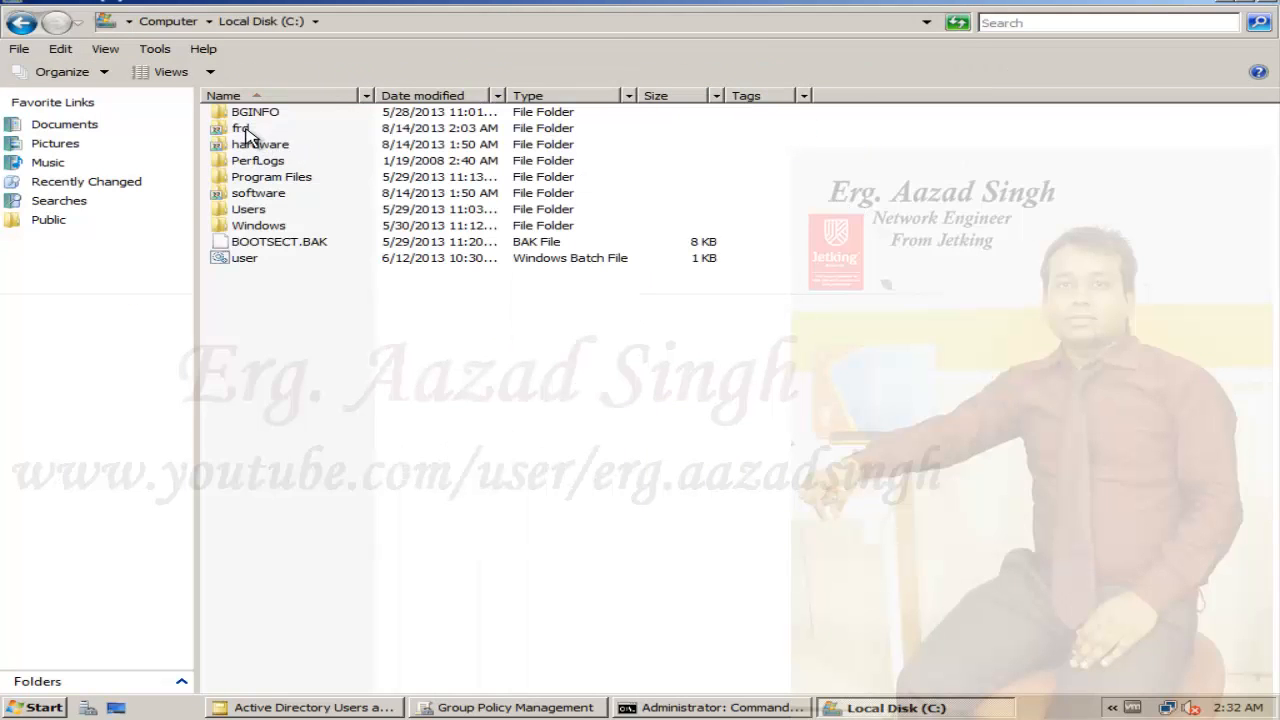
click(247, 131)
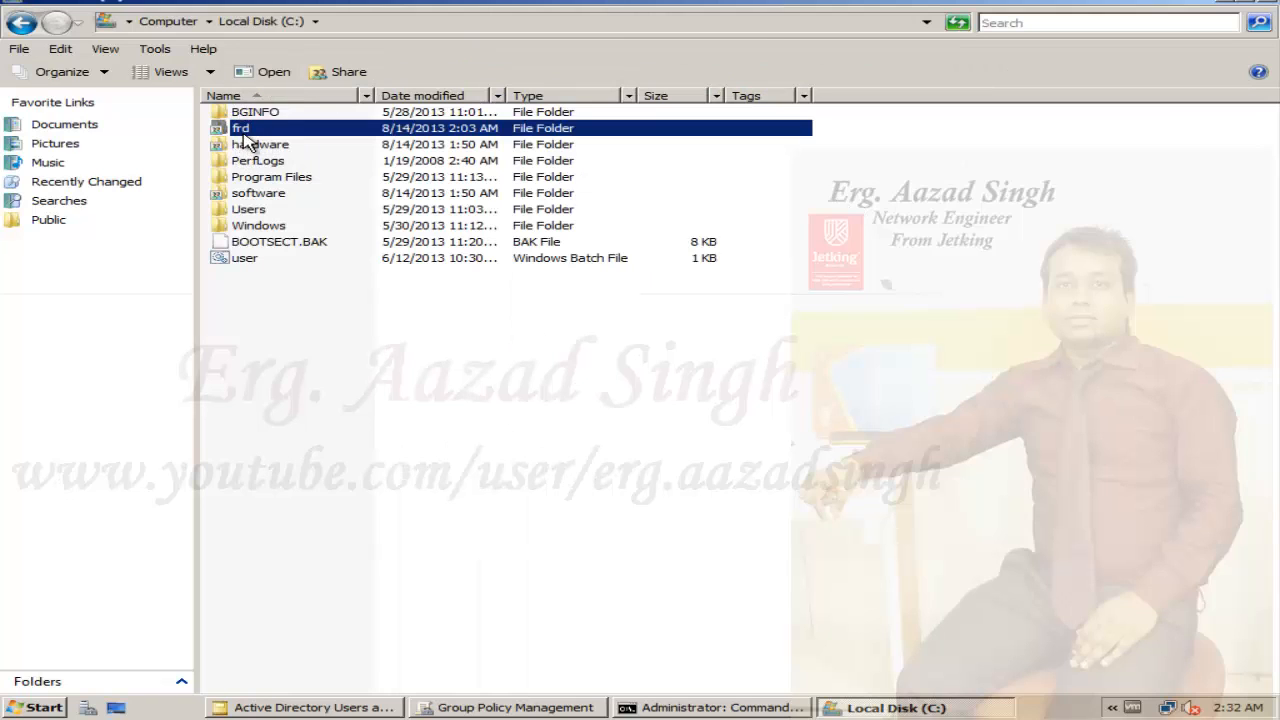
right_click(245, 140)
click(329, 306)
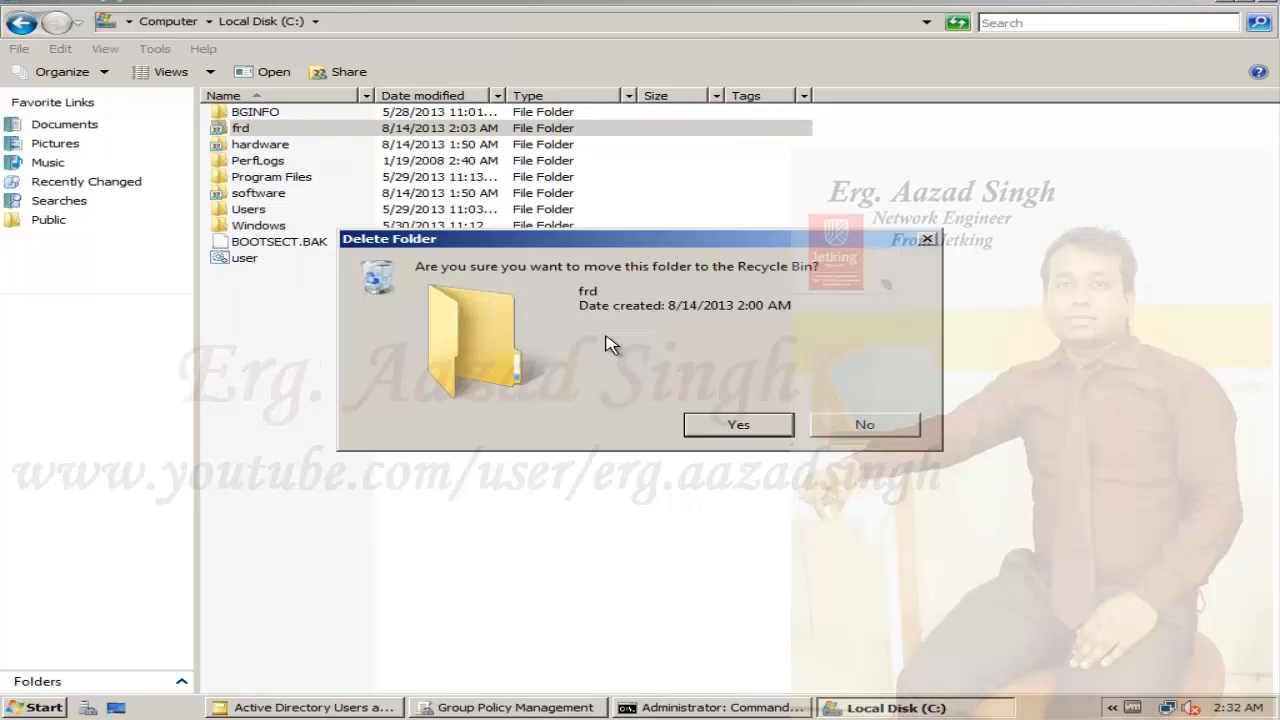
click(731, 426)
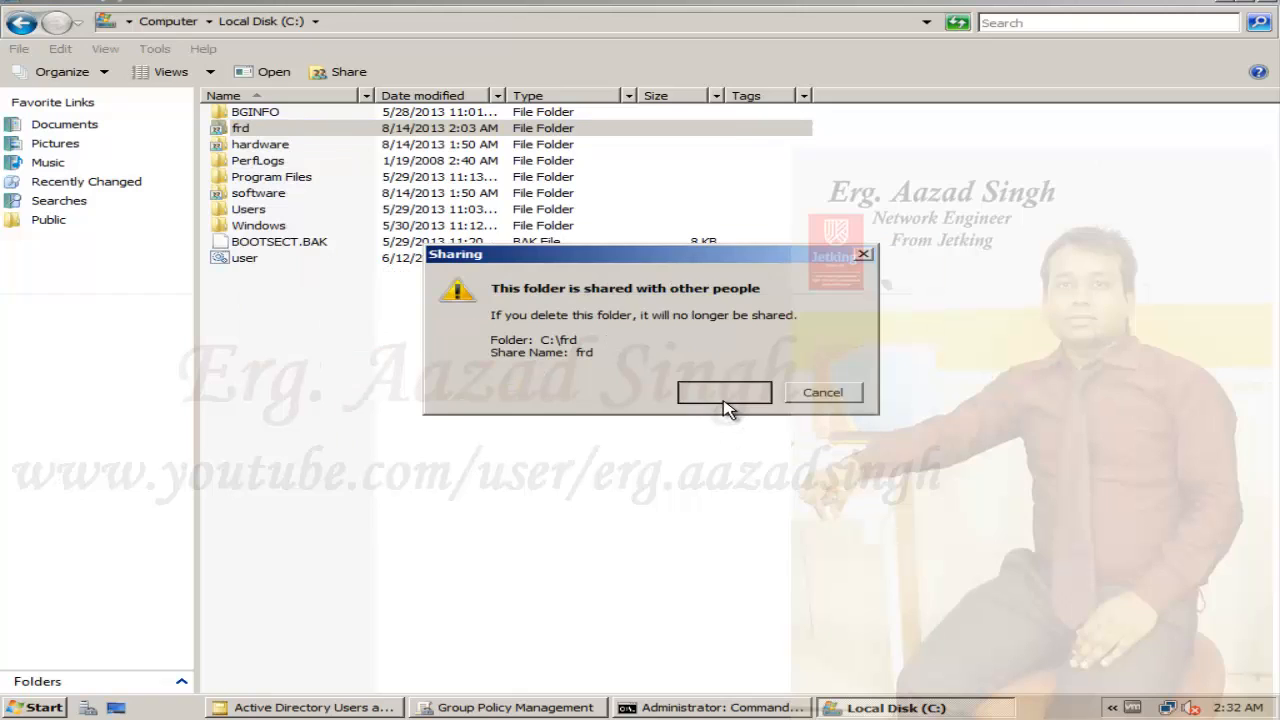
click(731, 396)
Delete the shared hardware folder from drive C:, accepting that its sharing ends.
click(257, 137)
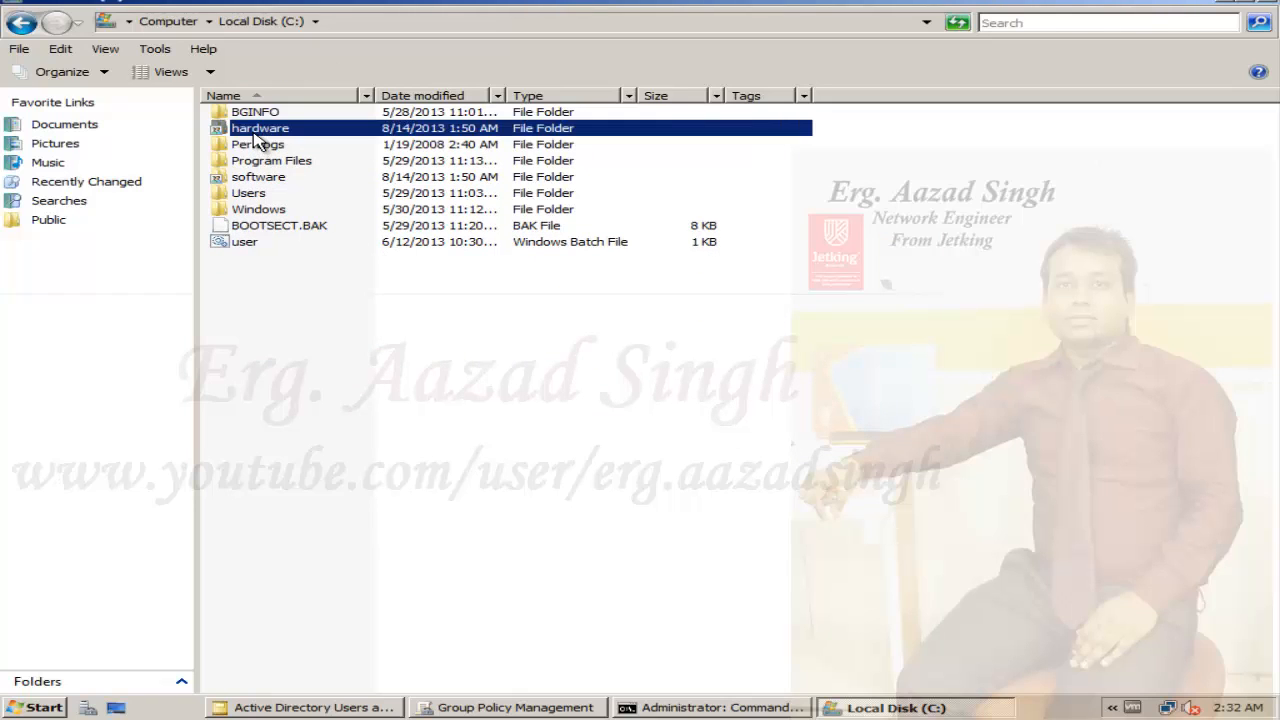
right_click(254, 134)
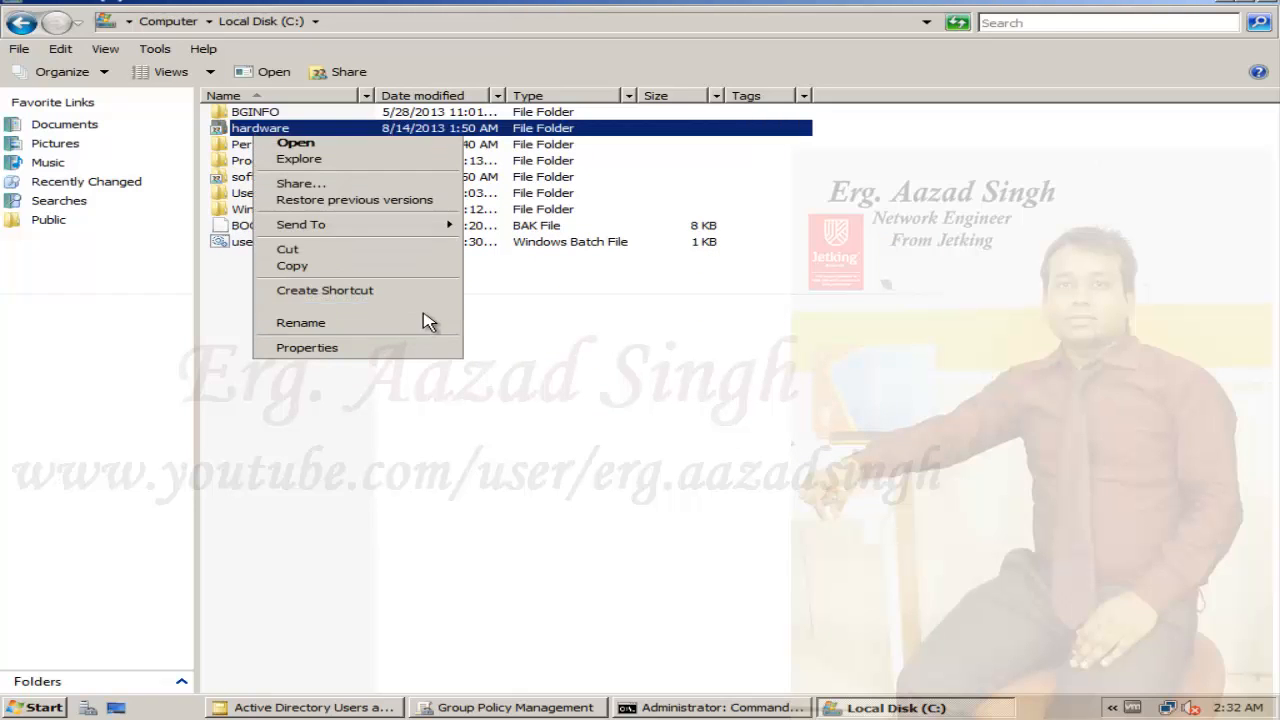
click(424, 308)
click(731, 430)
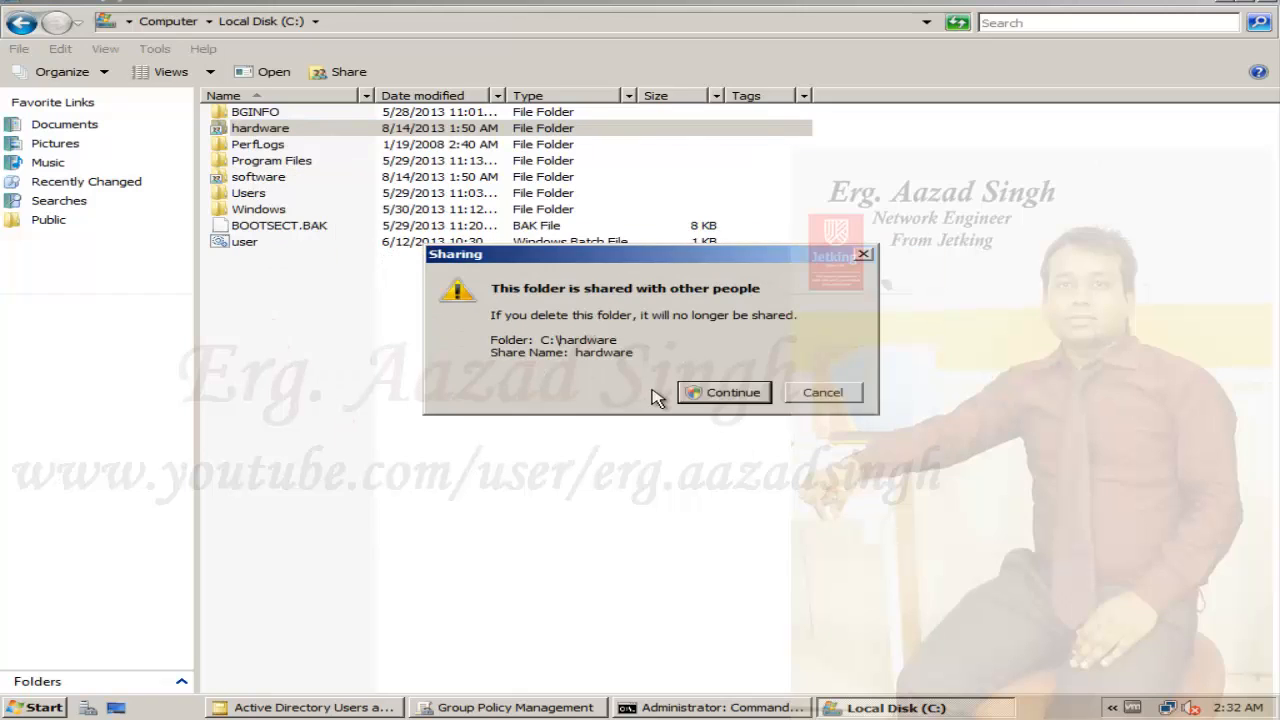
click(717, 392)
Delete the shared software folder from drive C:, accepting that its sharing ends.
click(250, 163)
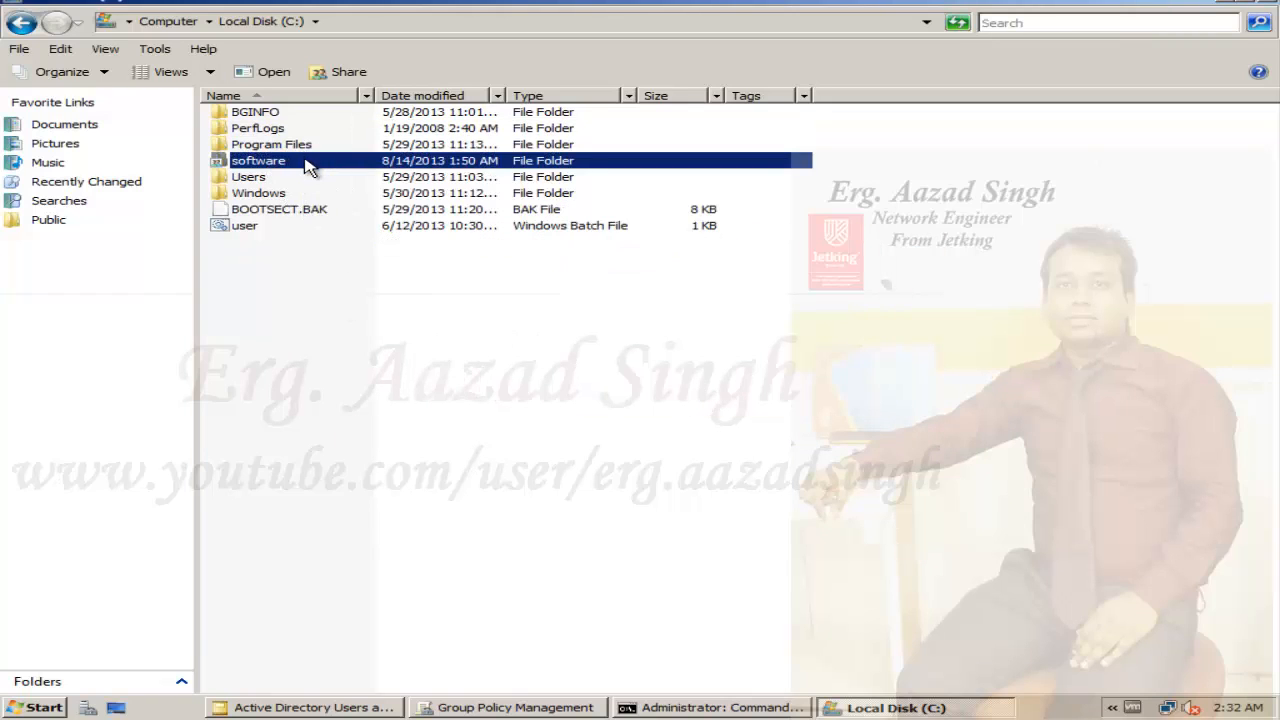
right_click(307, 164)
click(410, 333)
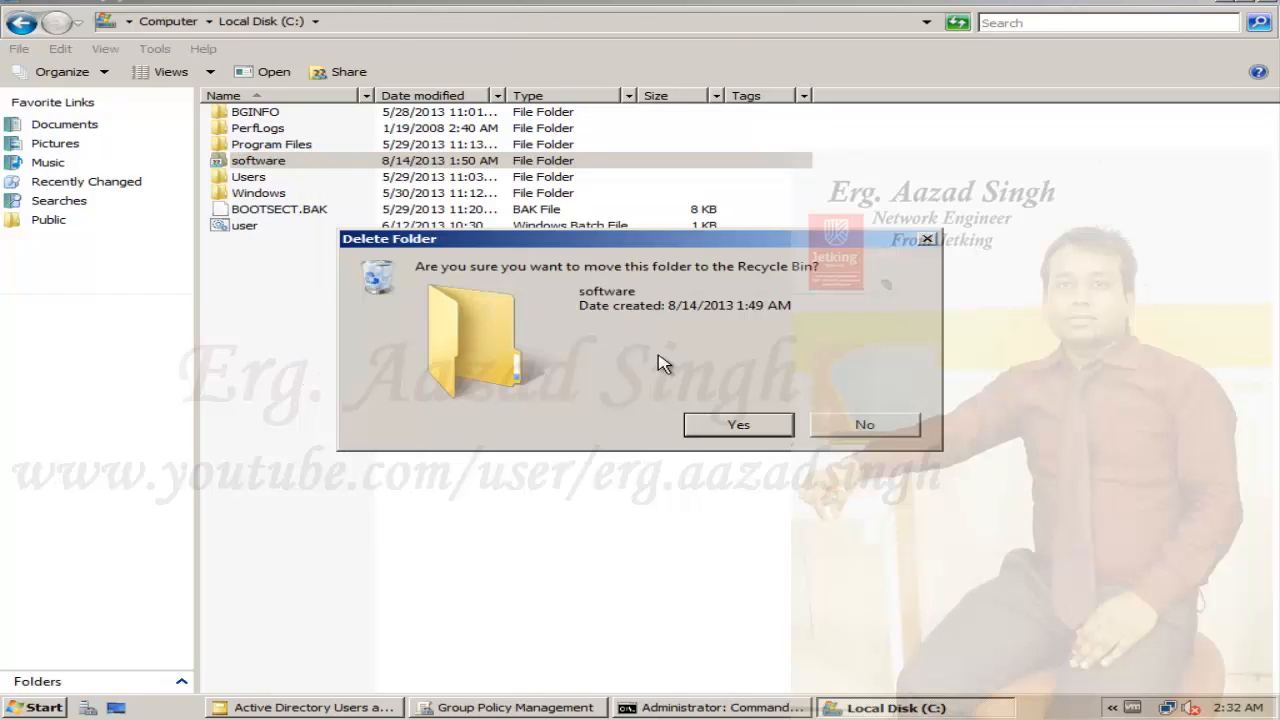
click(706, 436)
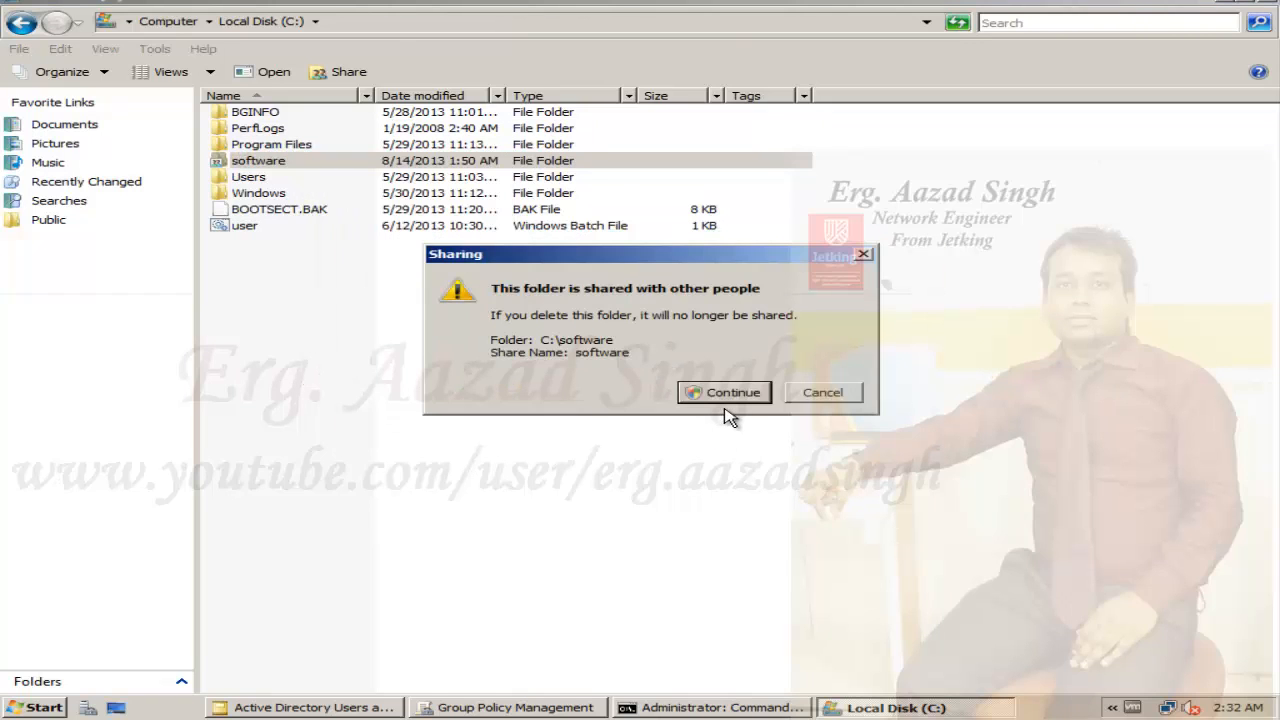
click(715, 393)
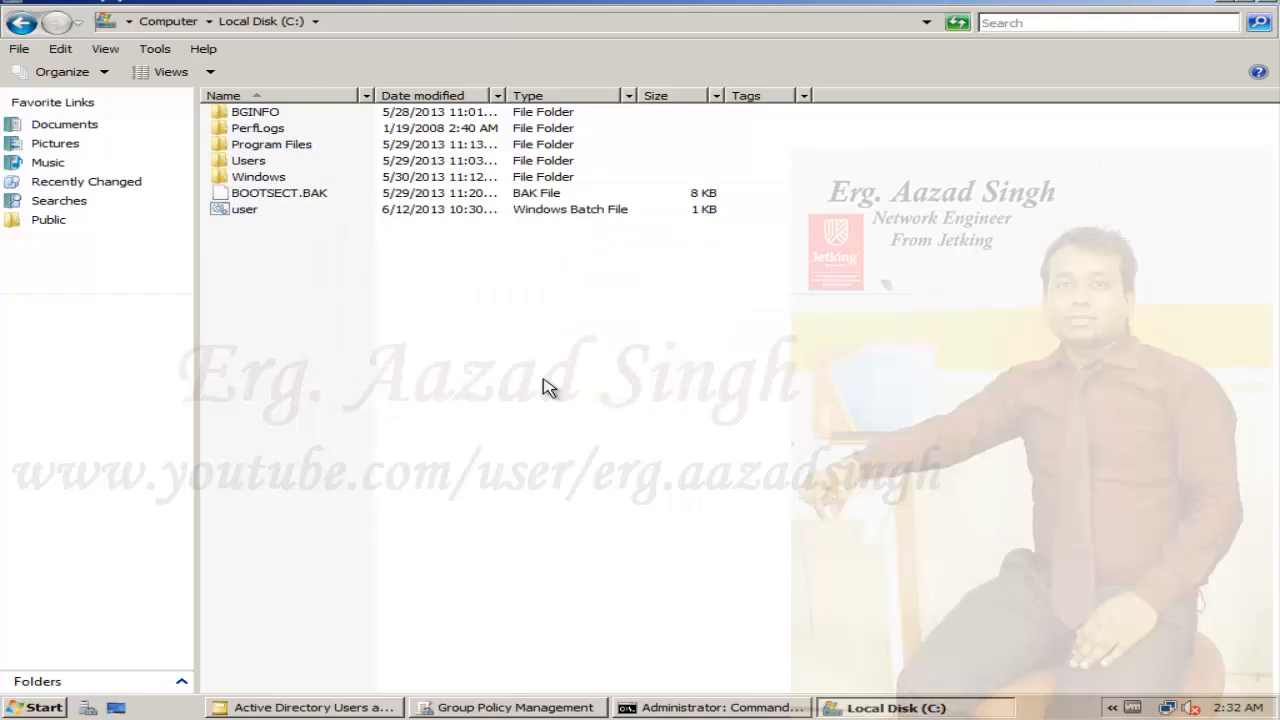
Create a new folder named iris in the root of drive C:.
right_click(416, 391)
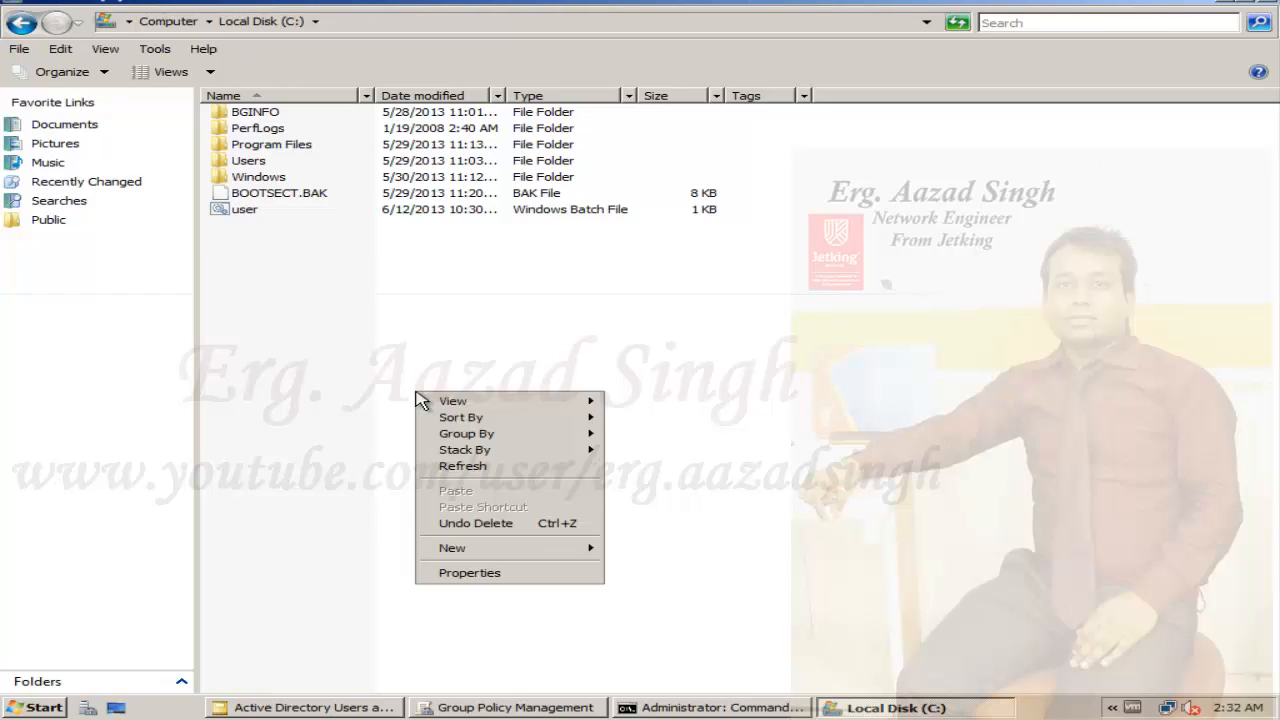
mouse_move(527, 556)
click(645, 550)
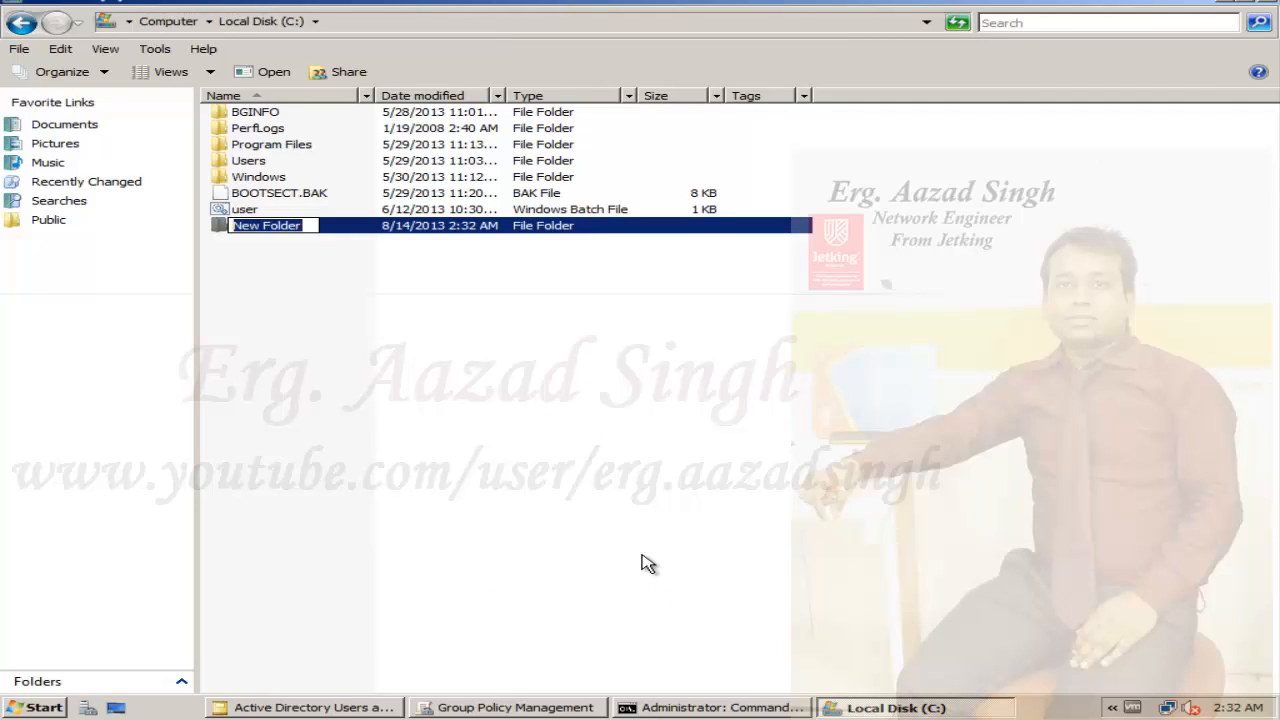
text(iri)
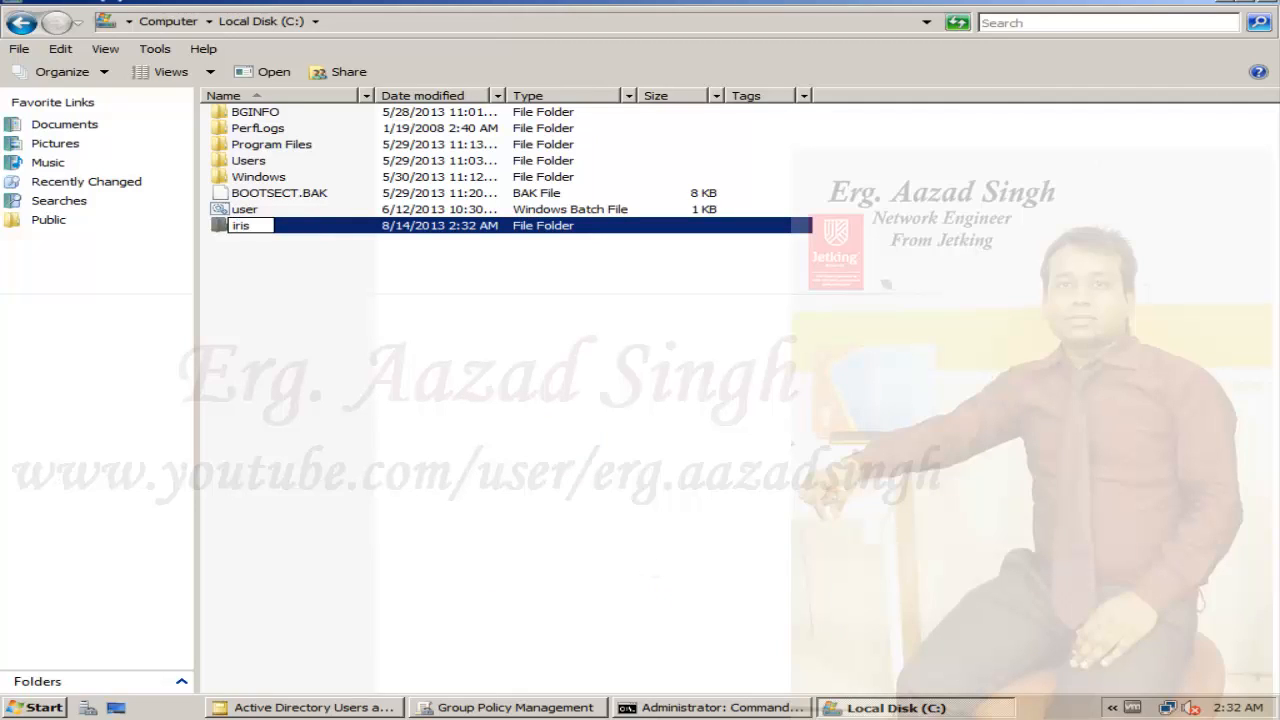
text(s)
key(Return)
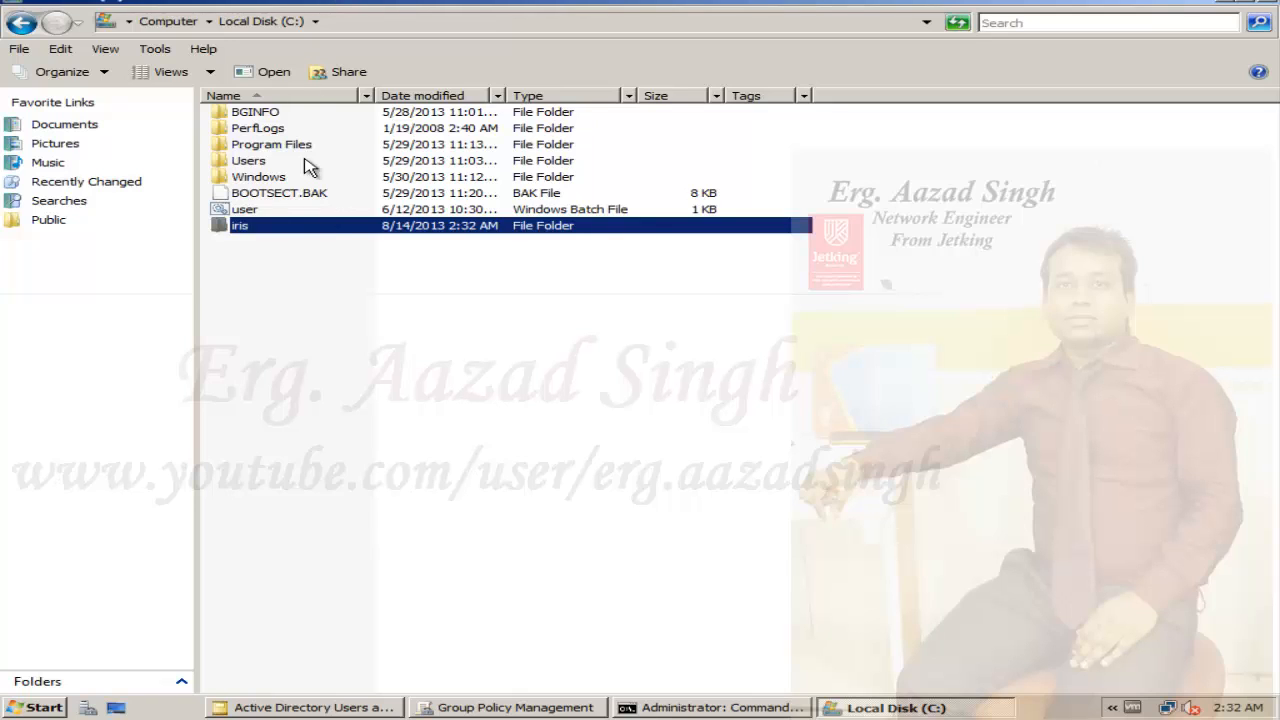
Create a new folder named samsung in the root of drive C:.
right_click(337, 259)
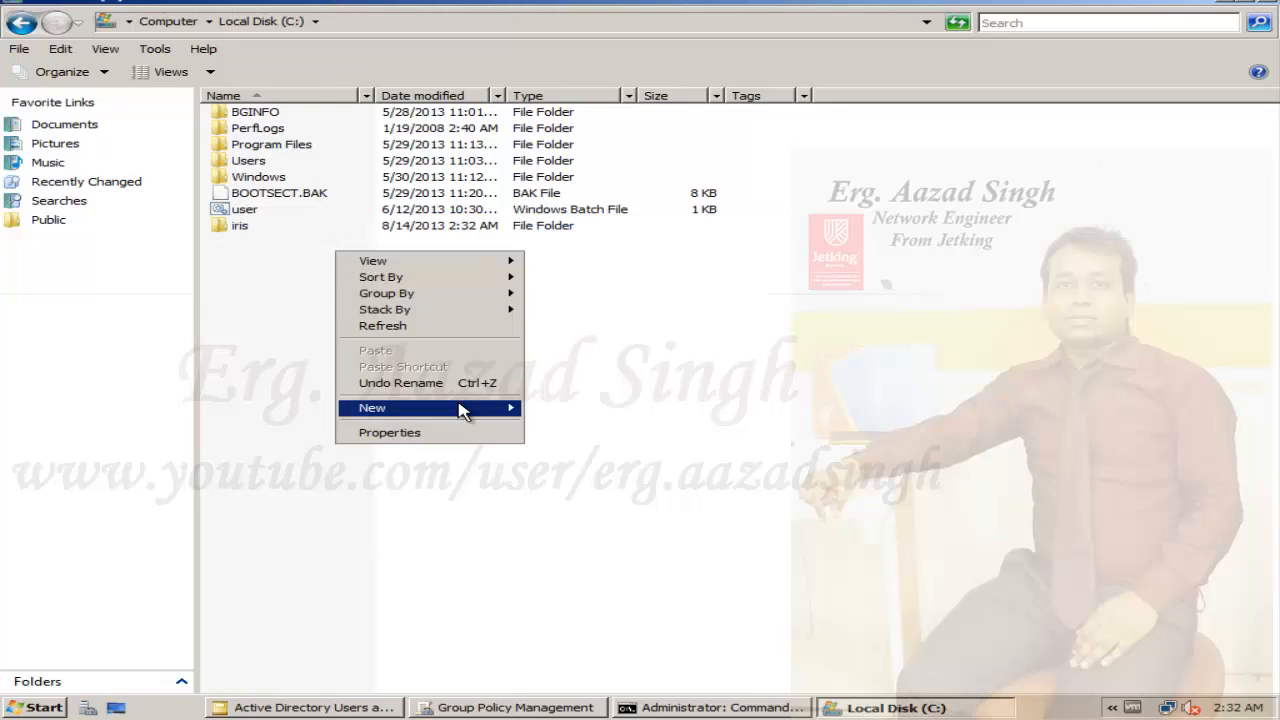
mouse_move(462, 410)
click(604, 414)
text(samsung)
key(Return)
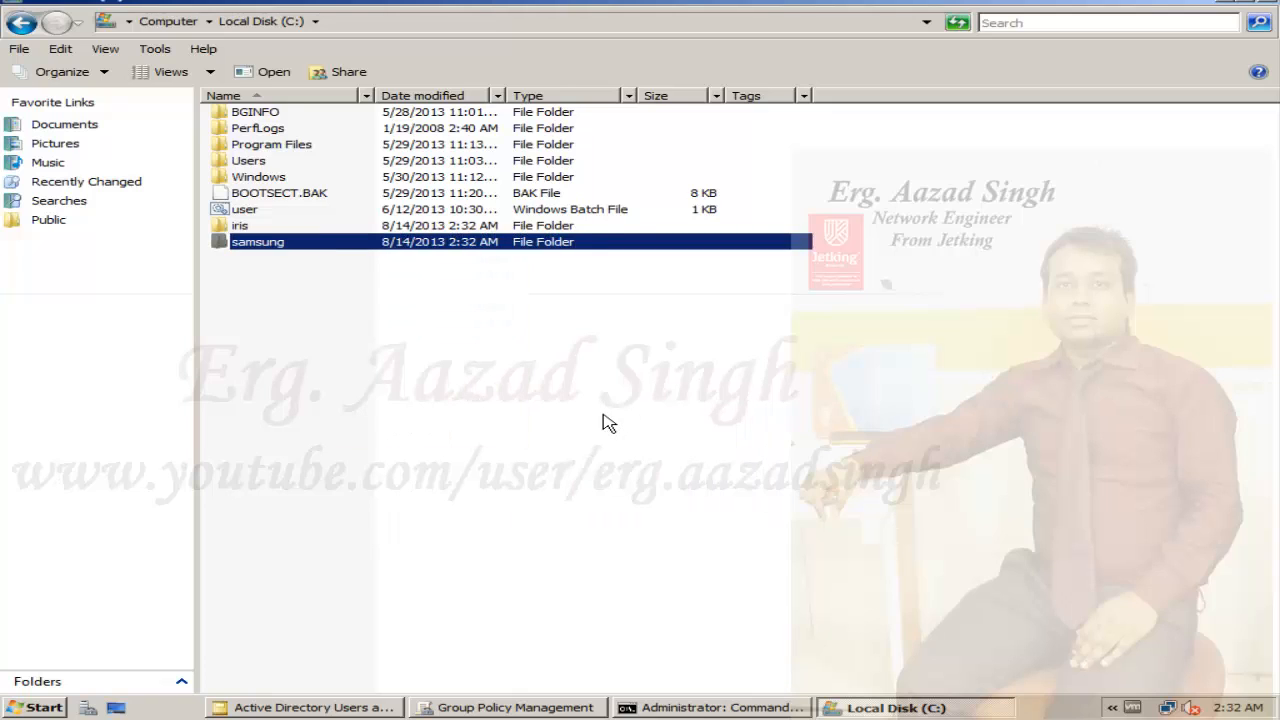
Share the iris folder with Everyone at the Contributor permission level.
click(285, 227)
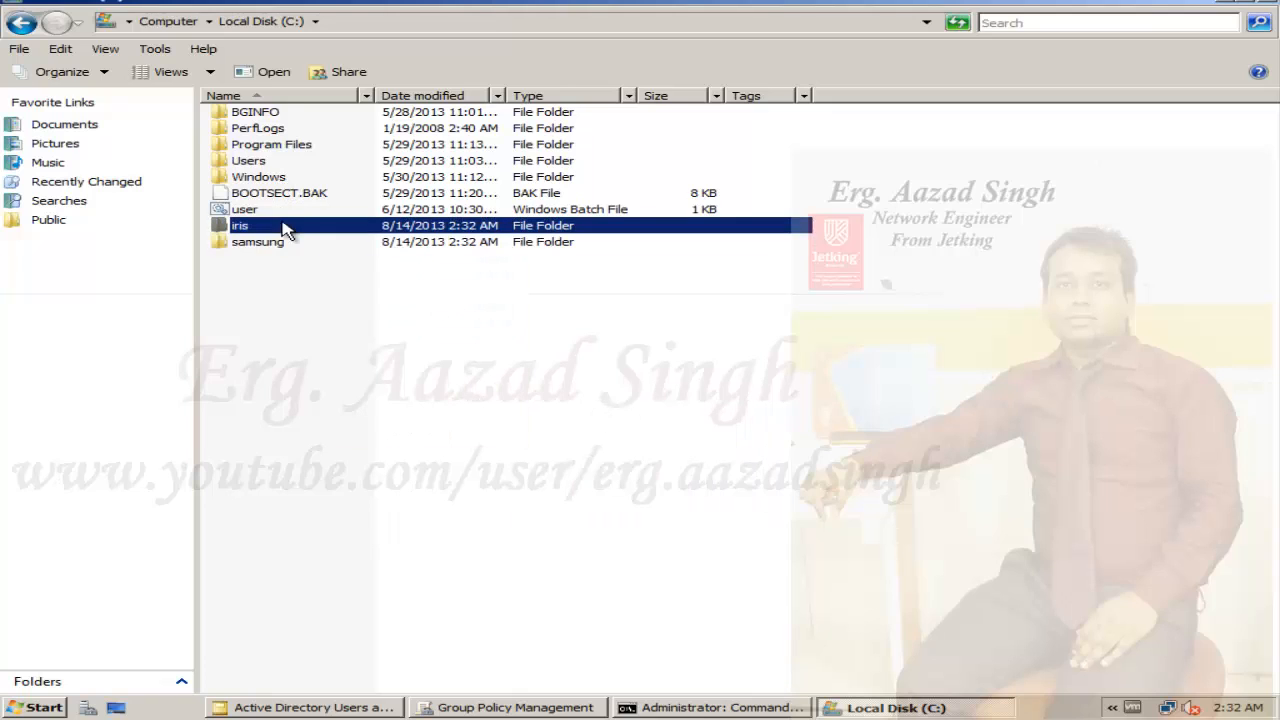
click(352, 74)
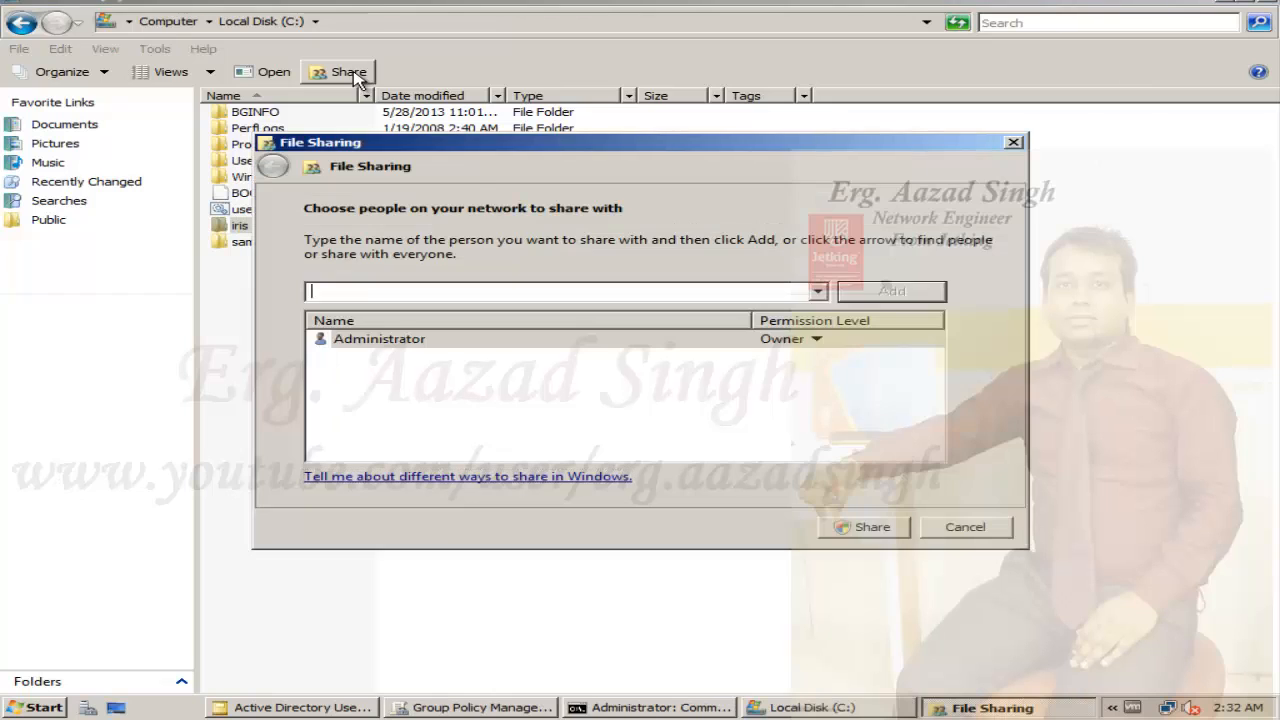
click(818, 291)
click(832, 304)
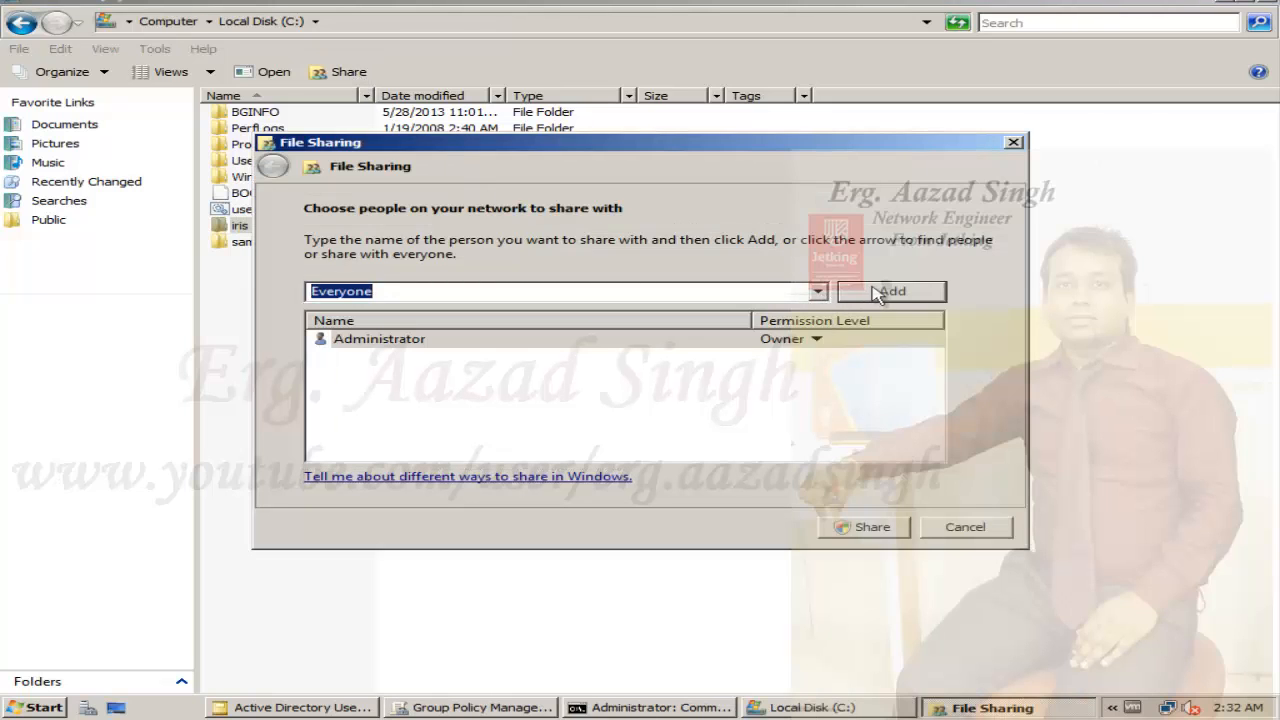
click(877, 291)
click(828, 360)
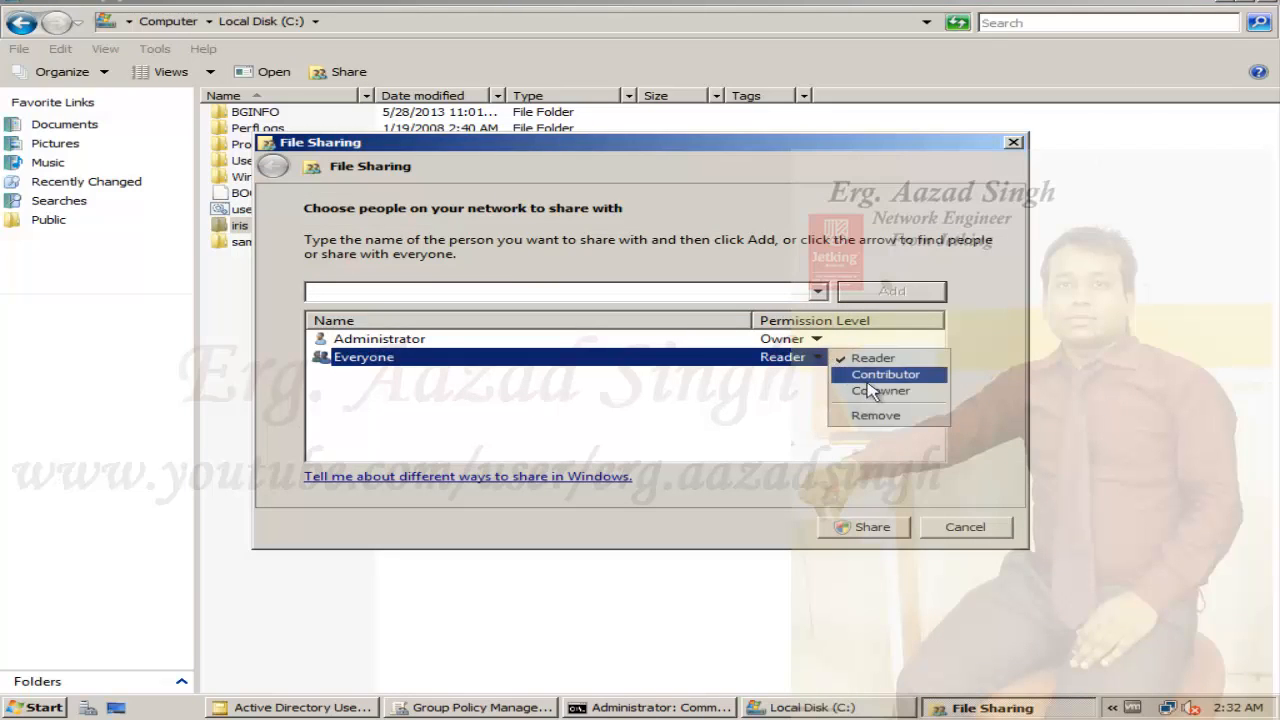
click(868, 379)
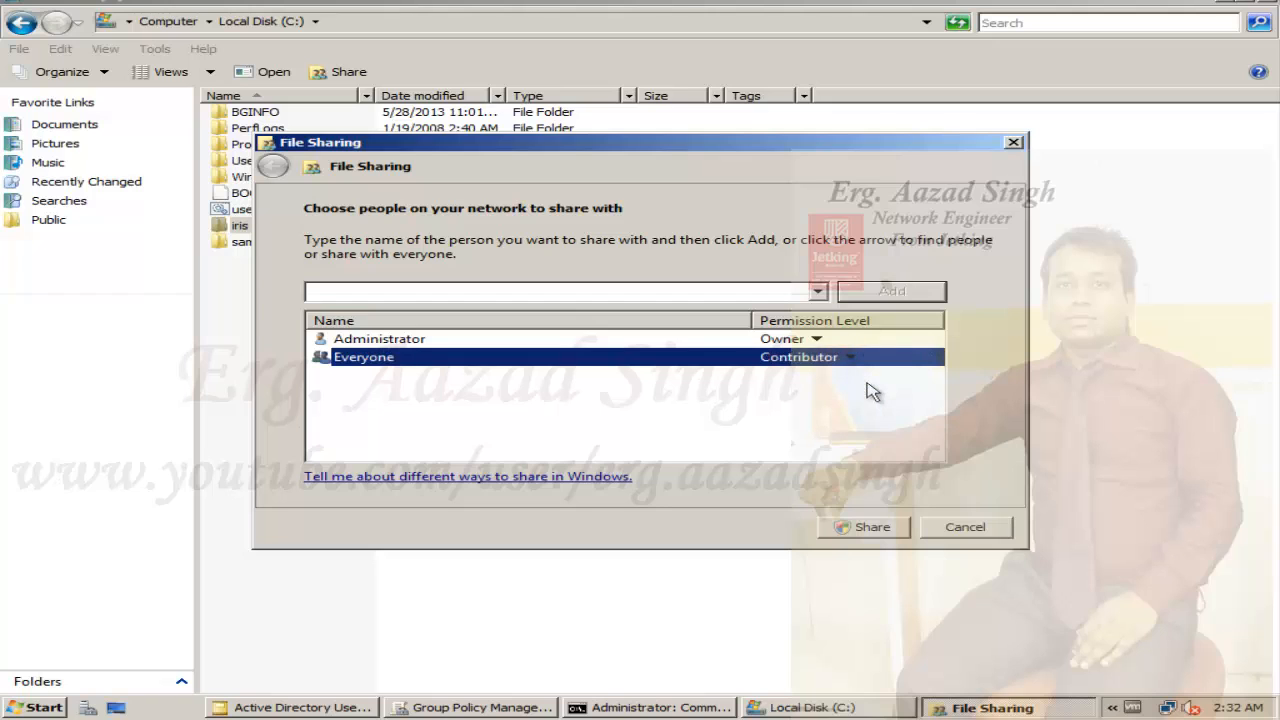
click(874, 527)
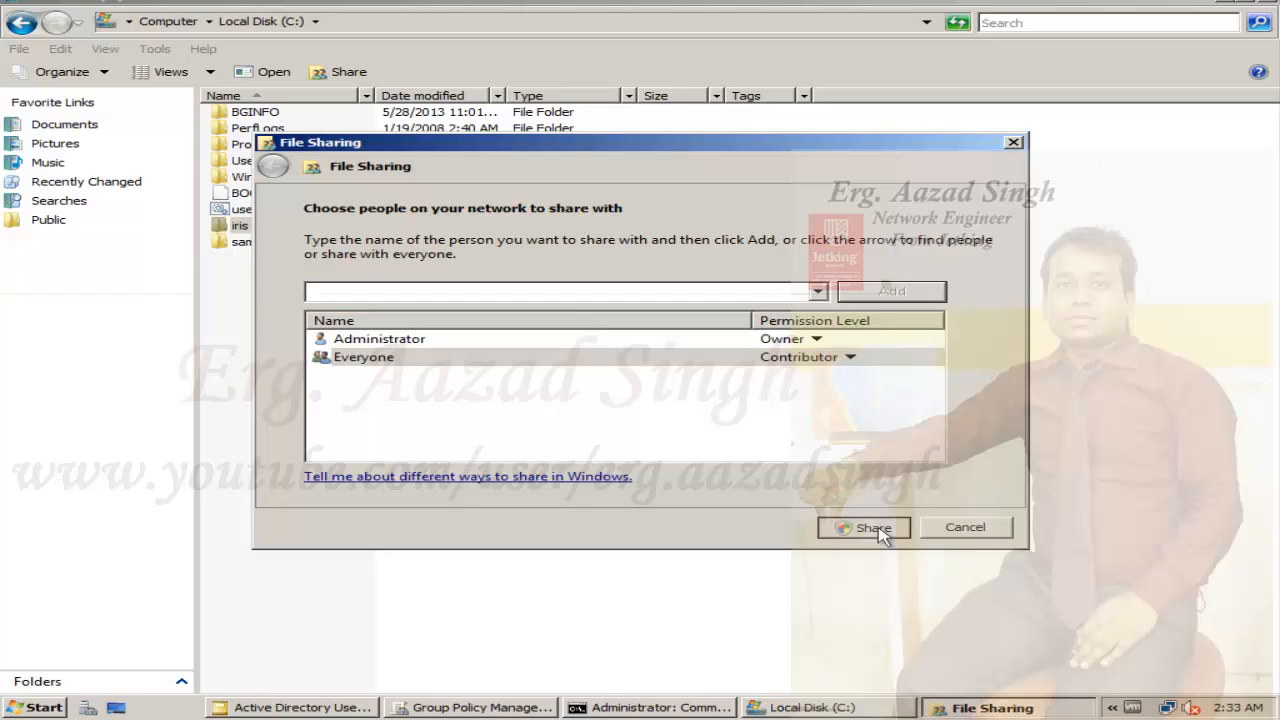
click(975, 527)
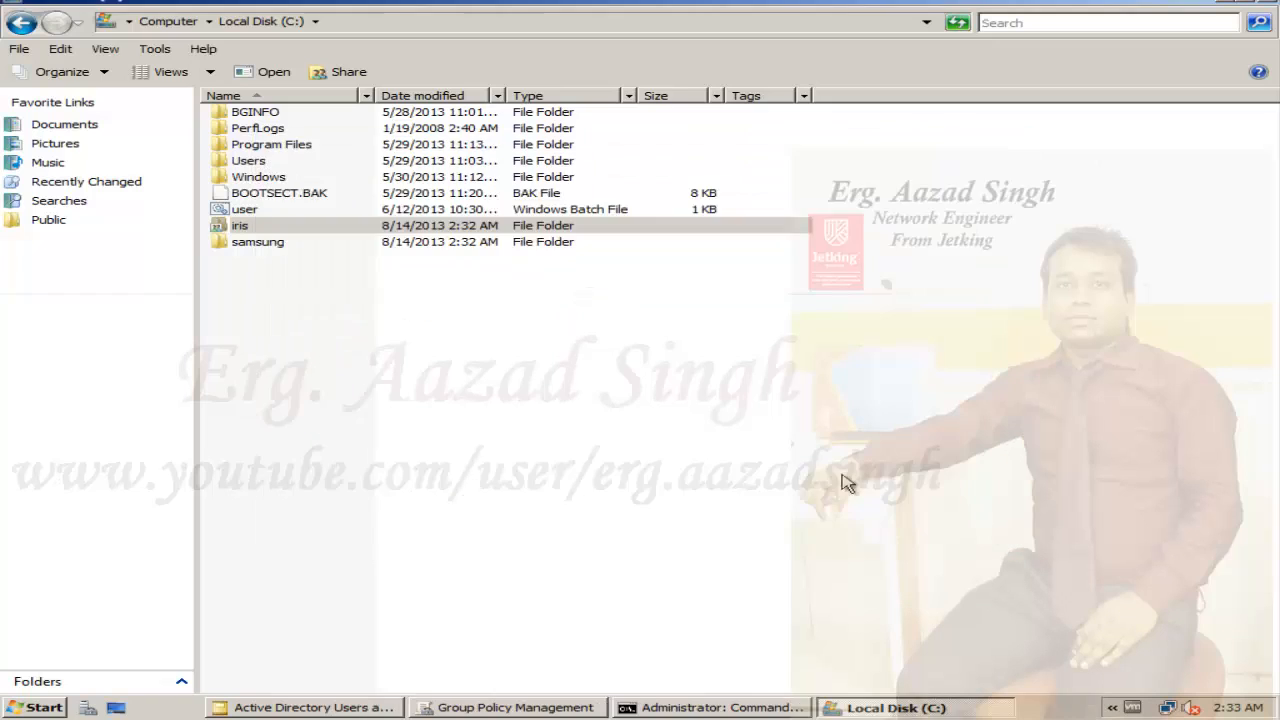
Share the samsung folder with Everyone at the Contributor permission level.
right_click(282, 253)
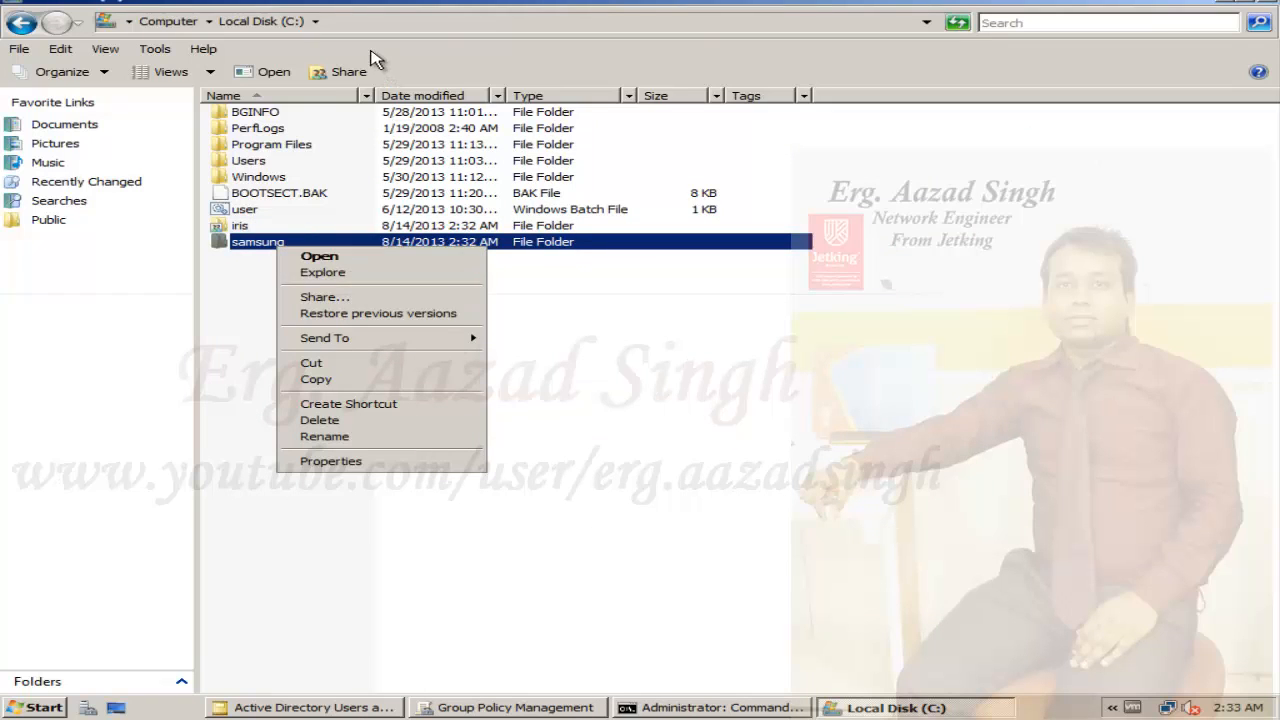
click(342, 74)
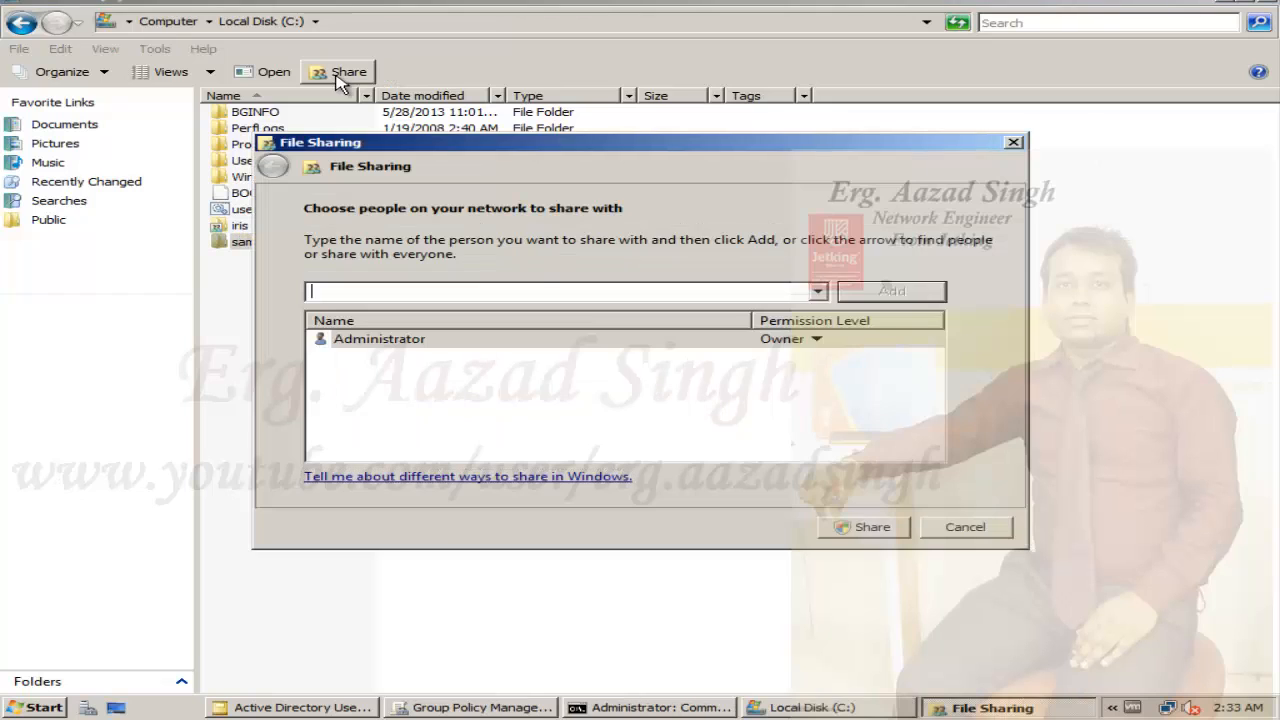
click(818, 291)
click(822, 312)
click(905, 291)
click(822, 360)
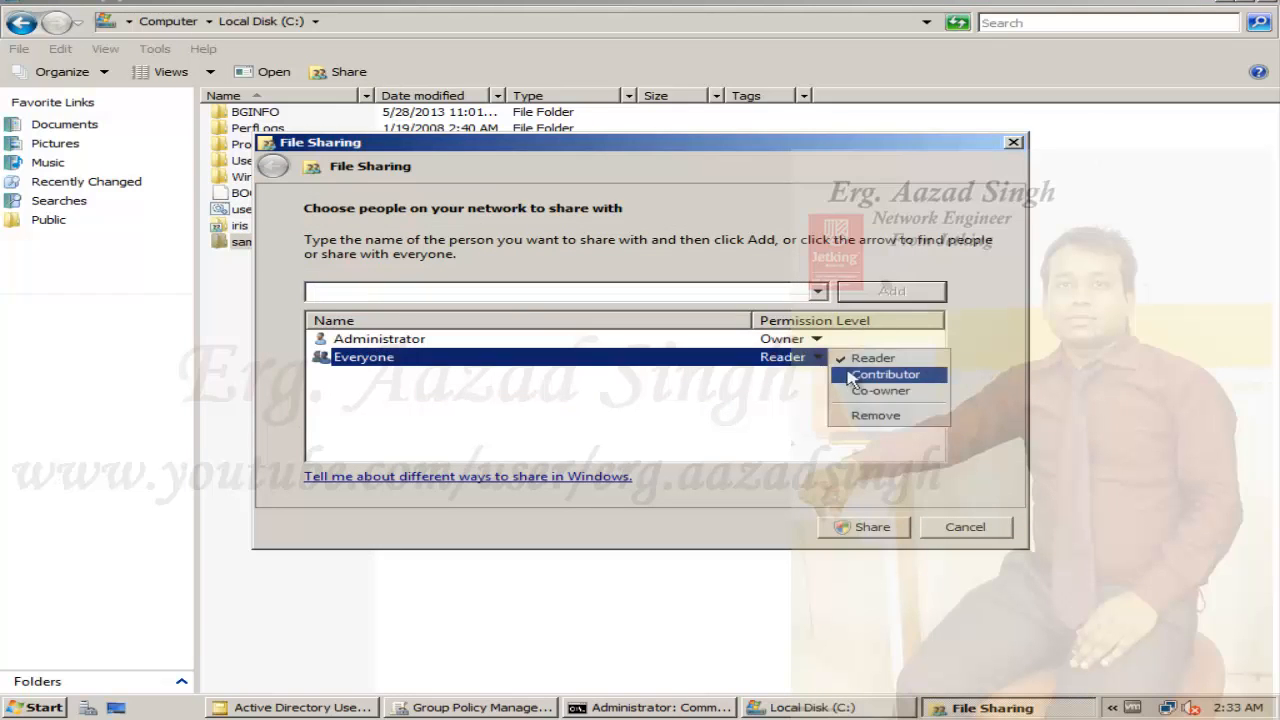
click(866, 376)
click(874, 530)
click(968, 528)
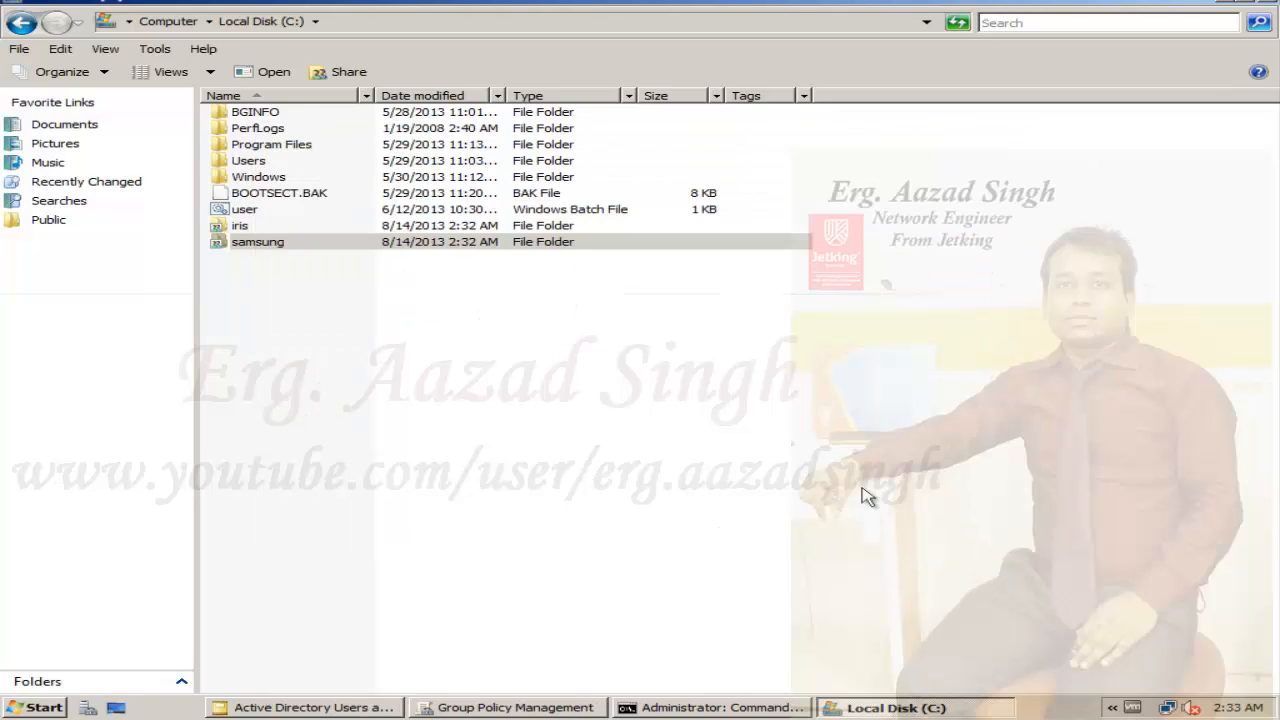
Create a new text document named iris inside the iris folder on drive C:.
double_click(248, 226)
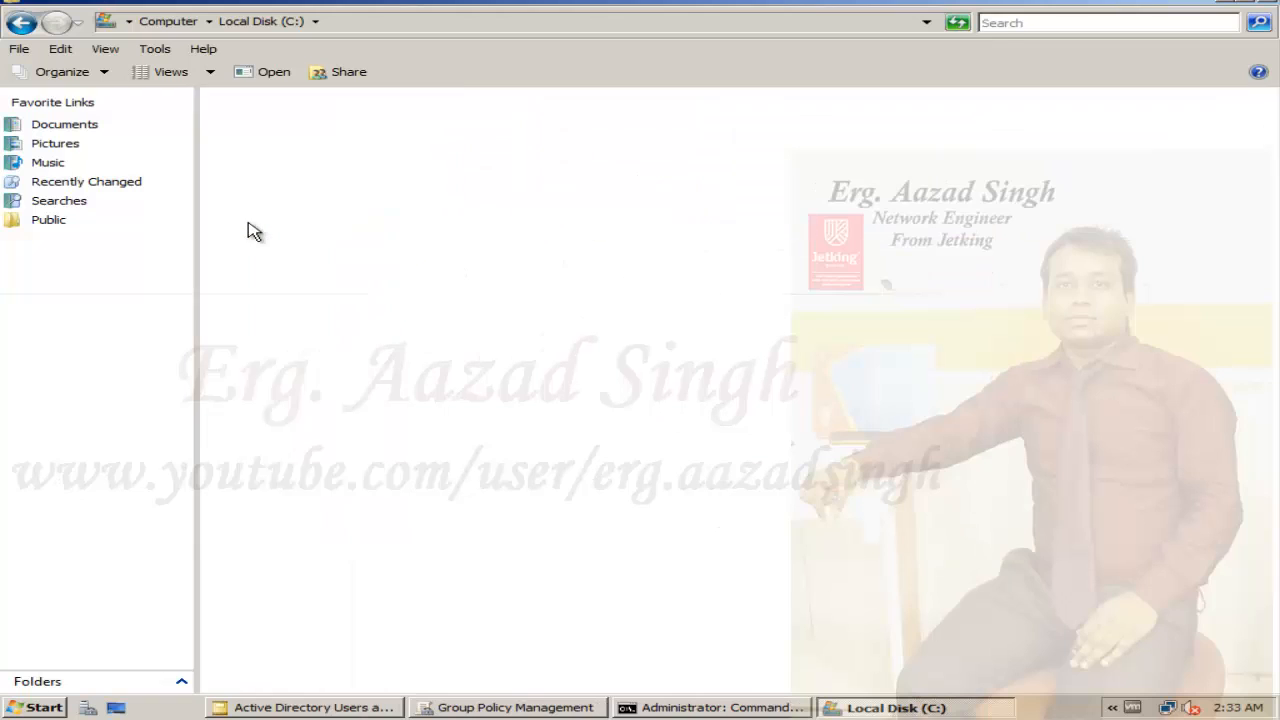
right_click(252, 230)
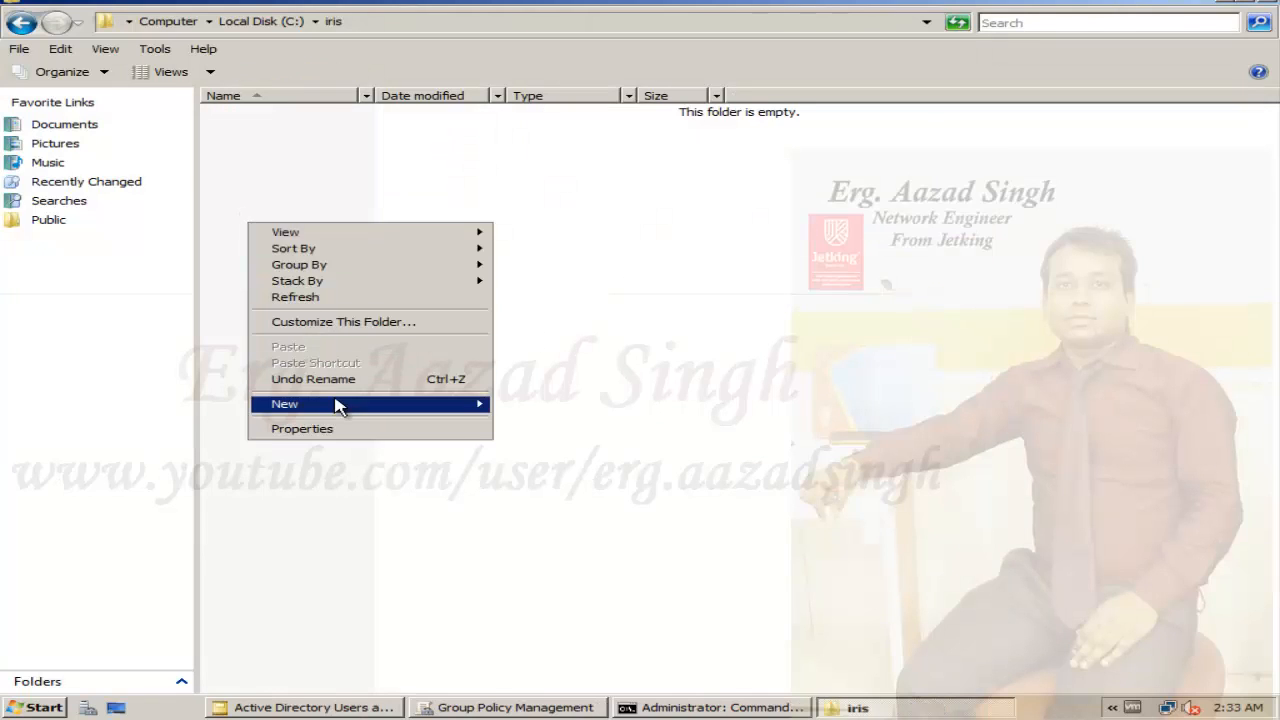
mouse_move(375, 405)
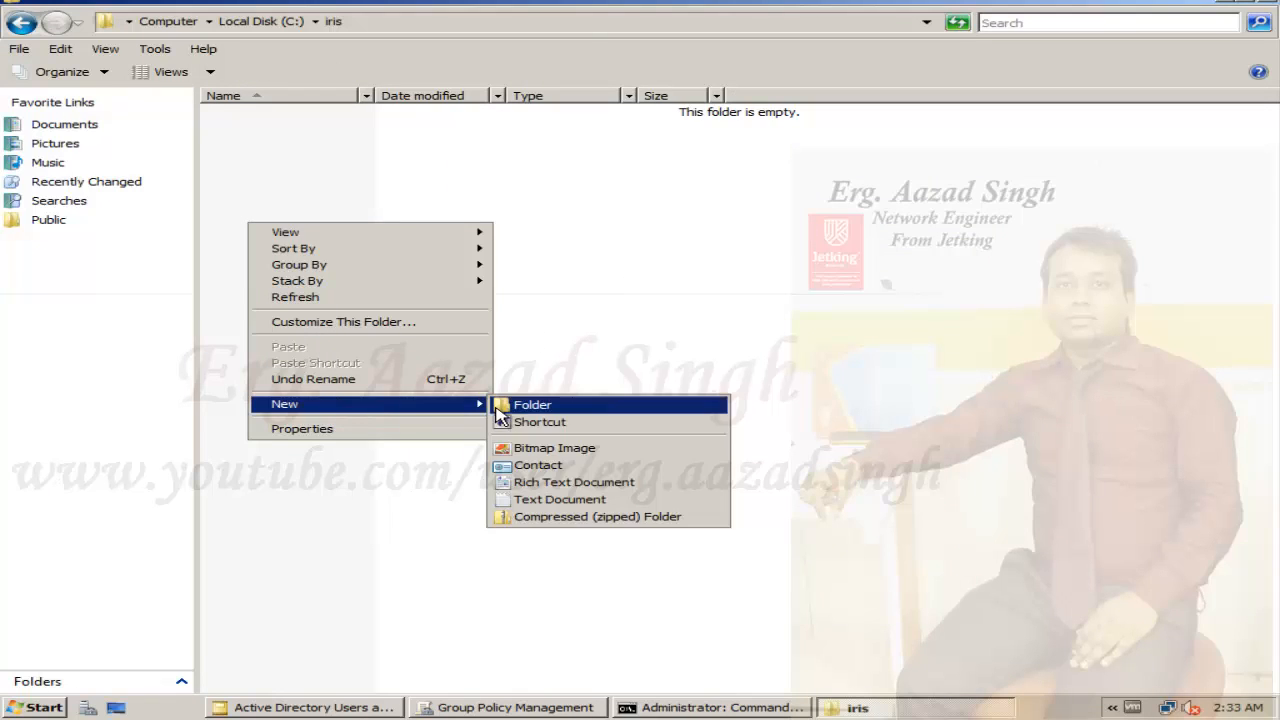
click(540, 499)
text(is)
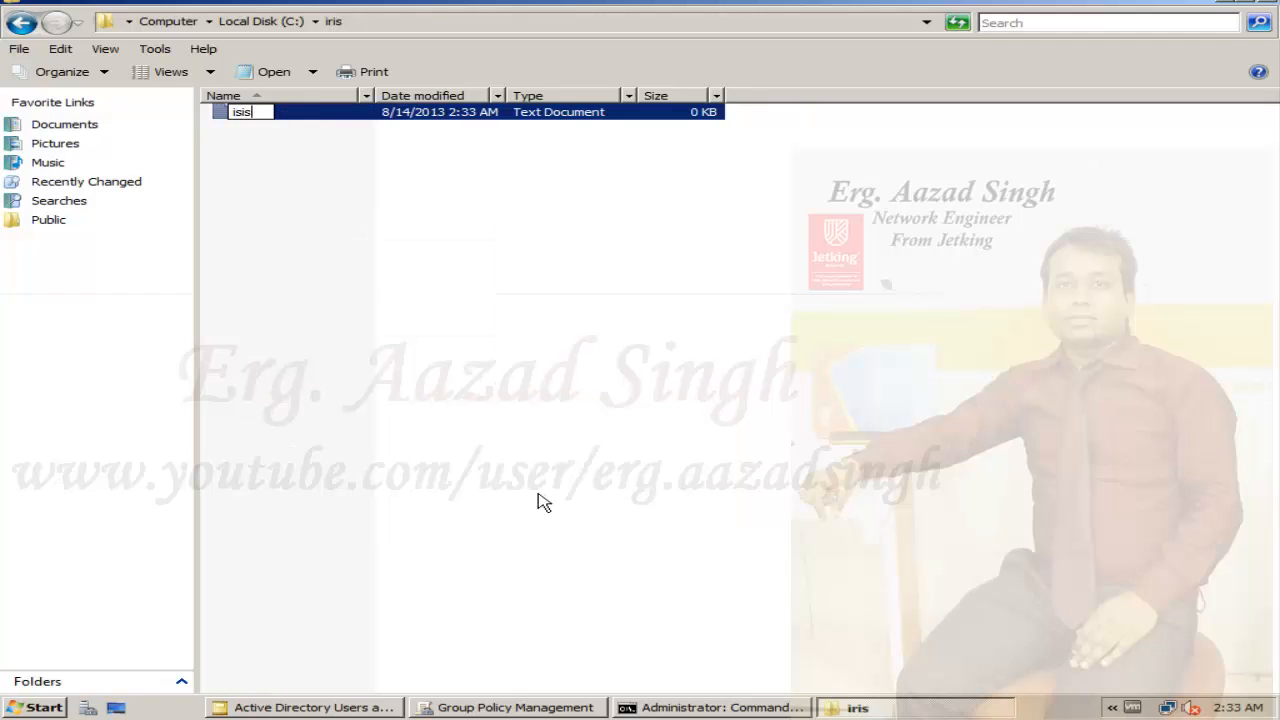
key(BackSpace)
text(r)
key(Return)
Create a new text document named samsungchamp inside the samsung folder on C:, and return to the drive's root.
click(22, 22)
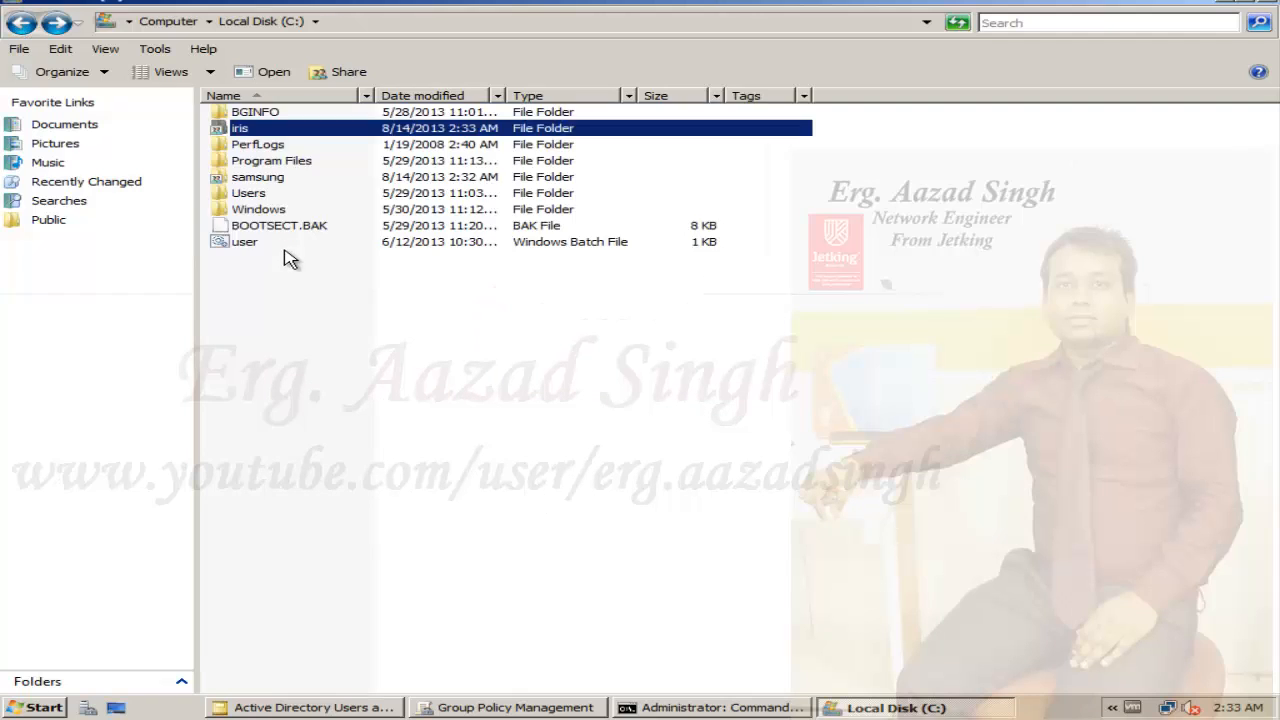
click(274, 181)
double_click(274, 181)
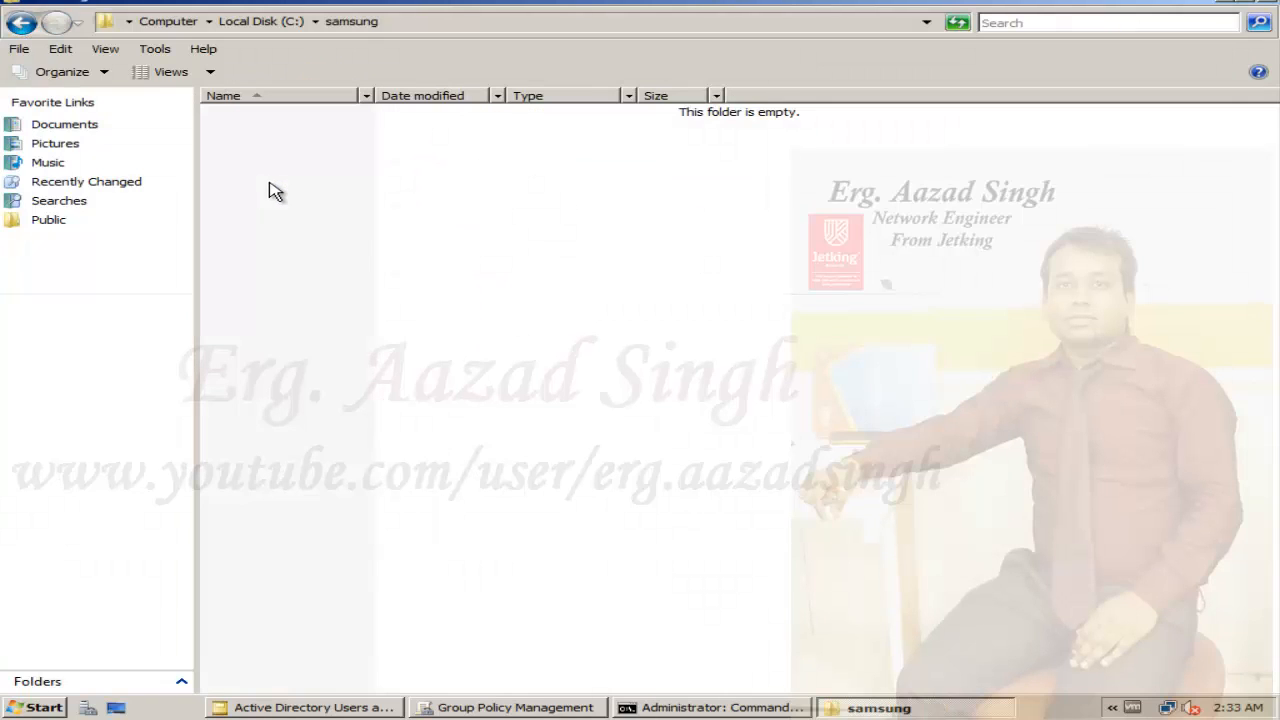
right_click(270, 183)
mouse_move(386, 366)
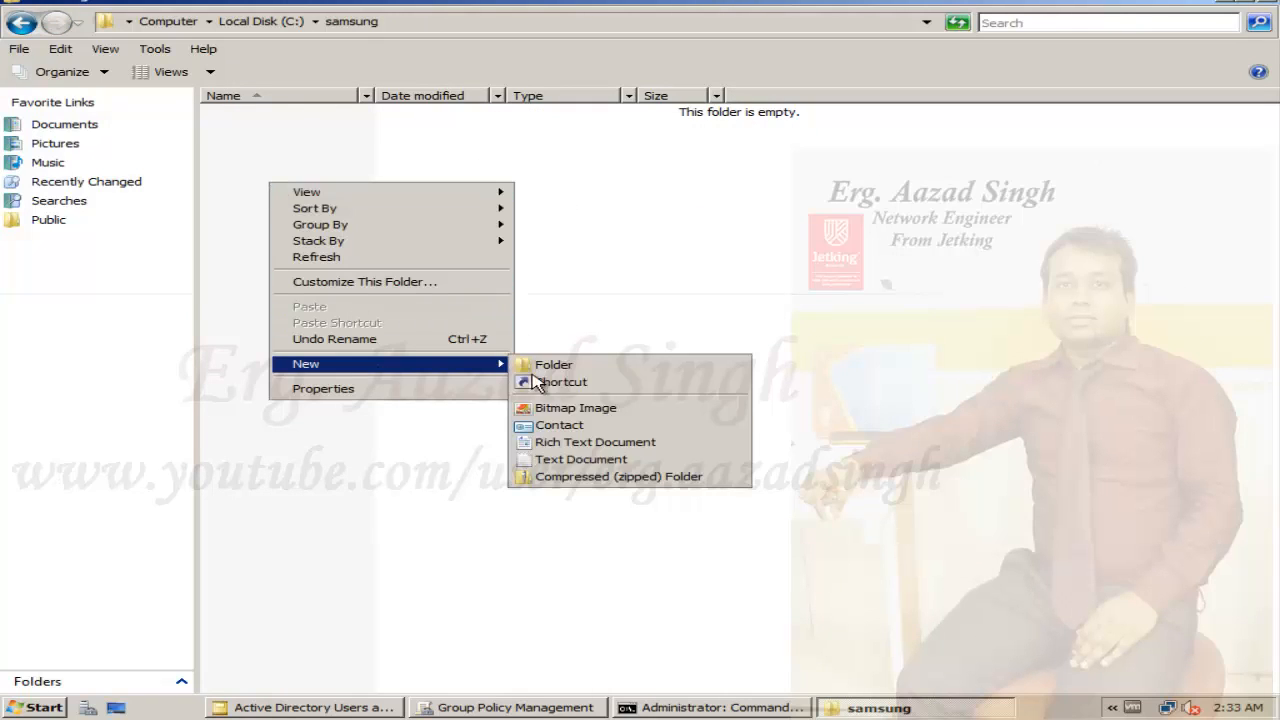
click(580, 459)
text(samsungchamp)
key(Return)
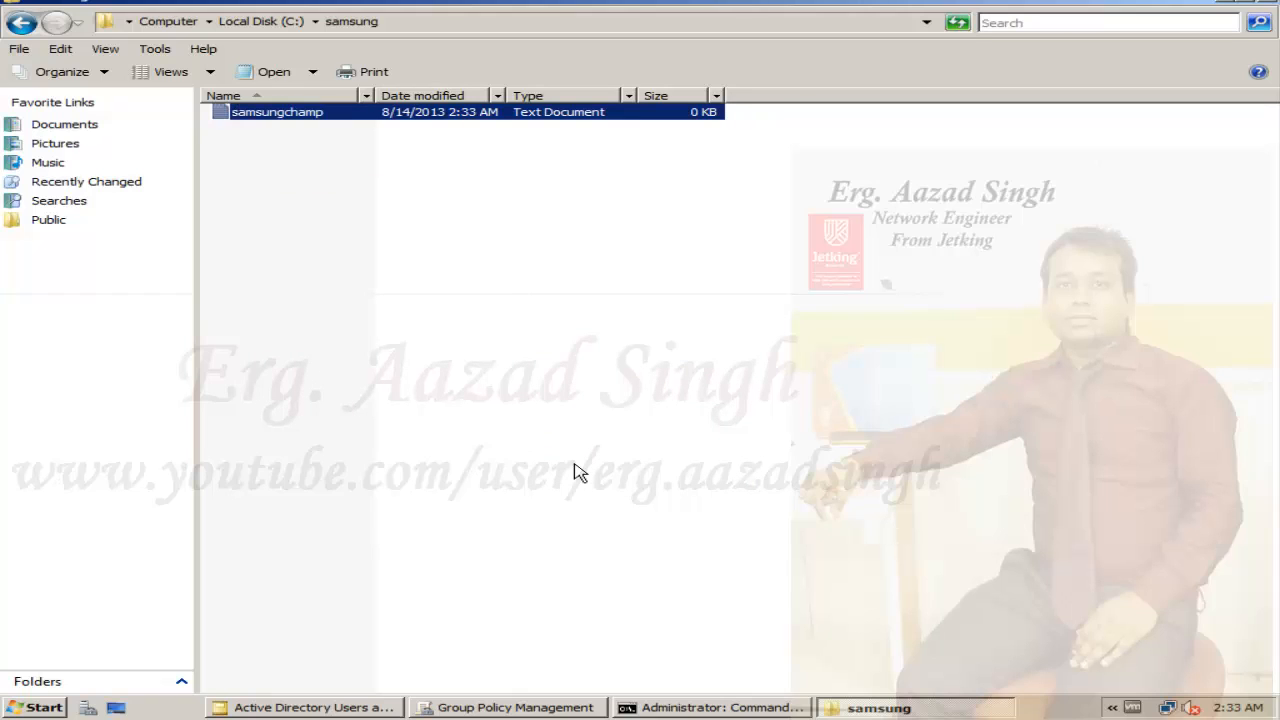
click(21, 22)
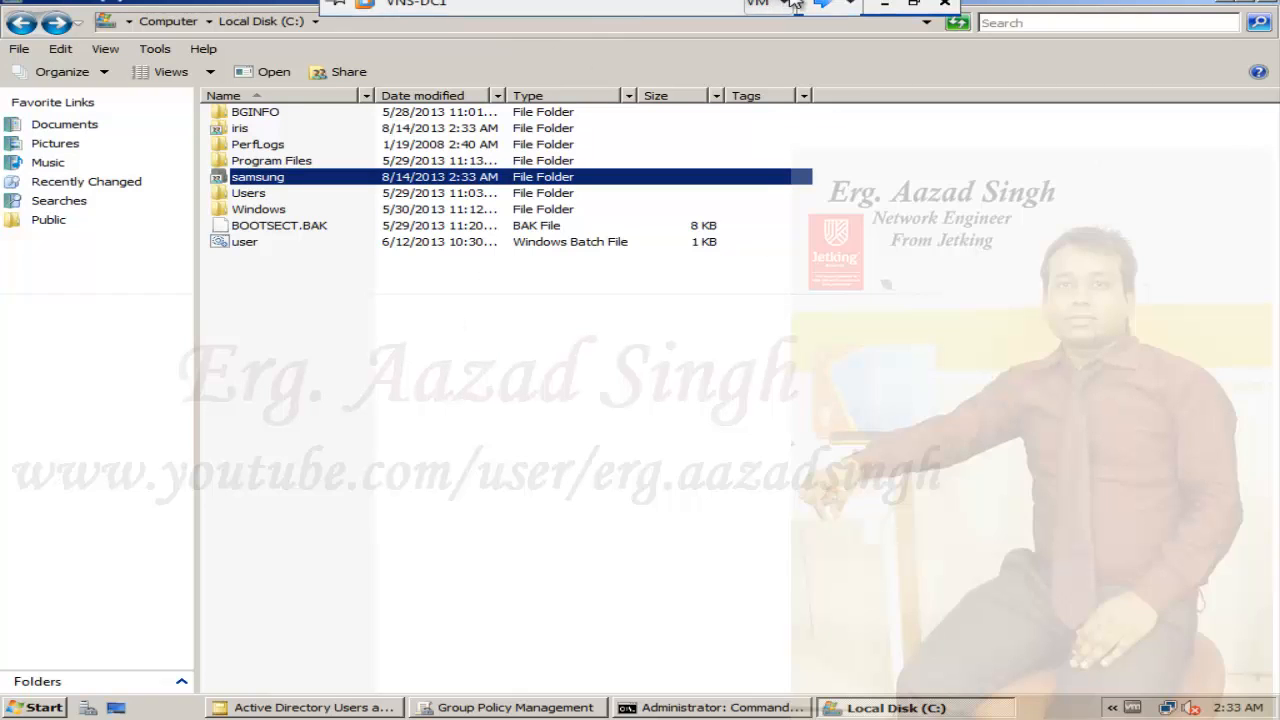
Switch to the client virtual machine and map network drive Z: to \\192.168.10.254\iris.
click(822, 6)
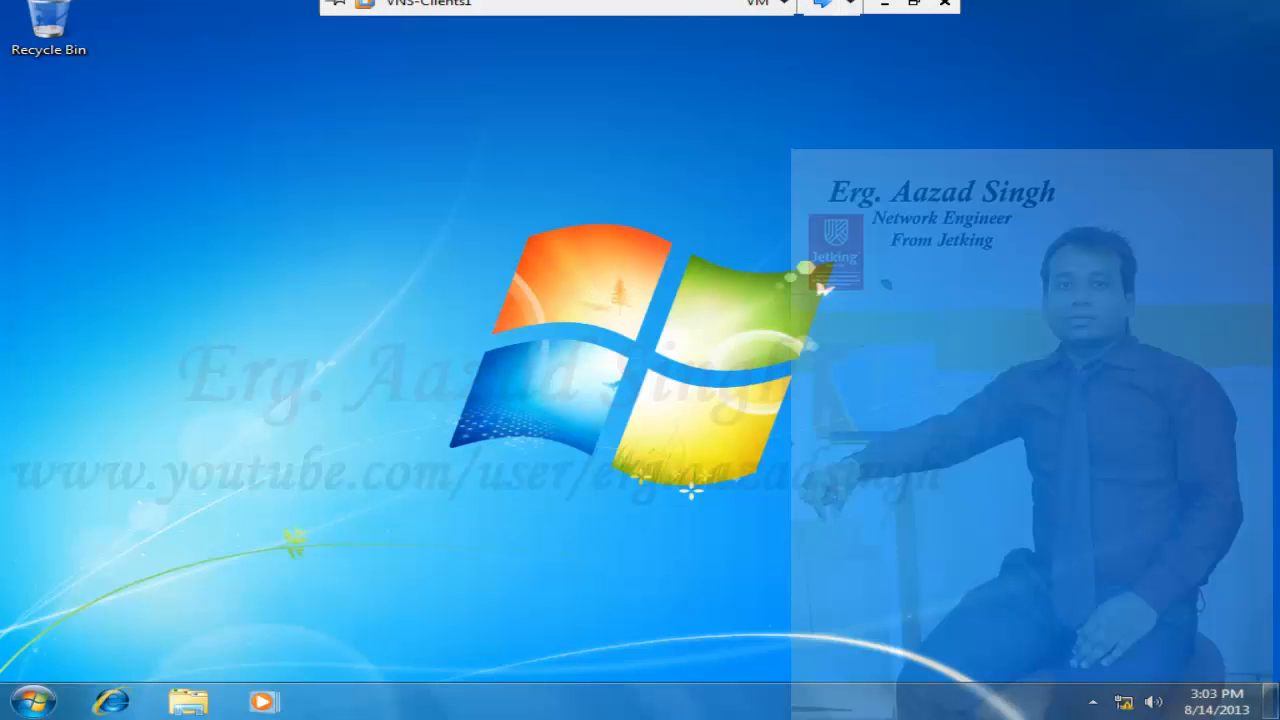
key(super)
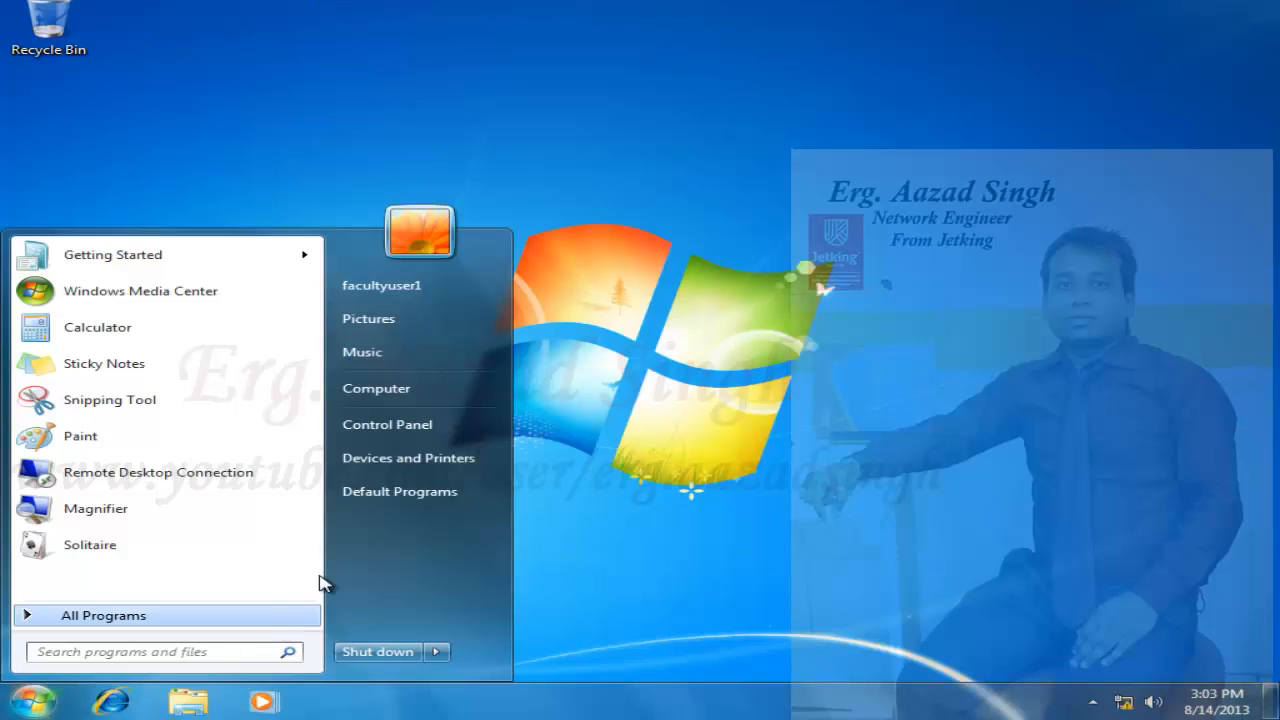
right_click(391, 388)
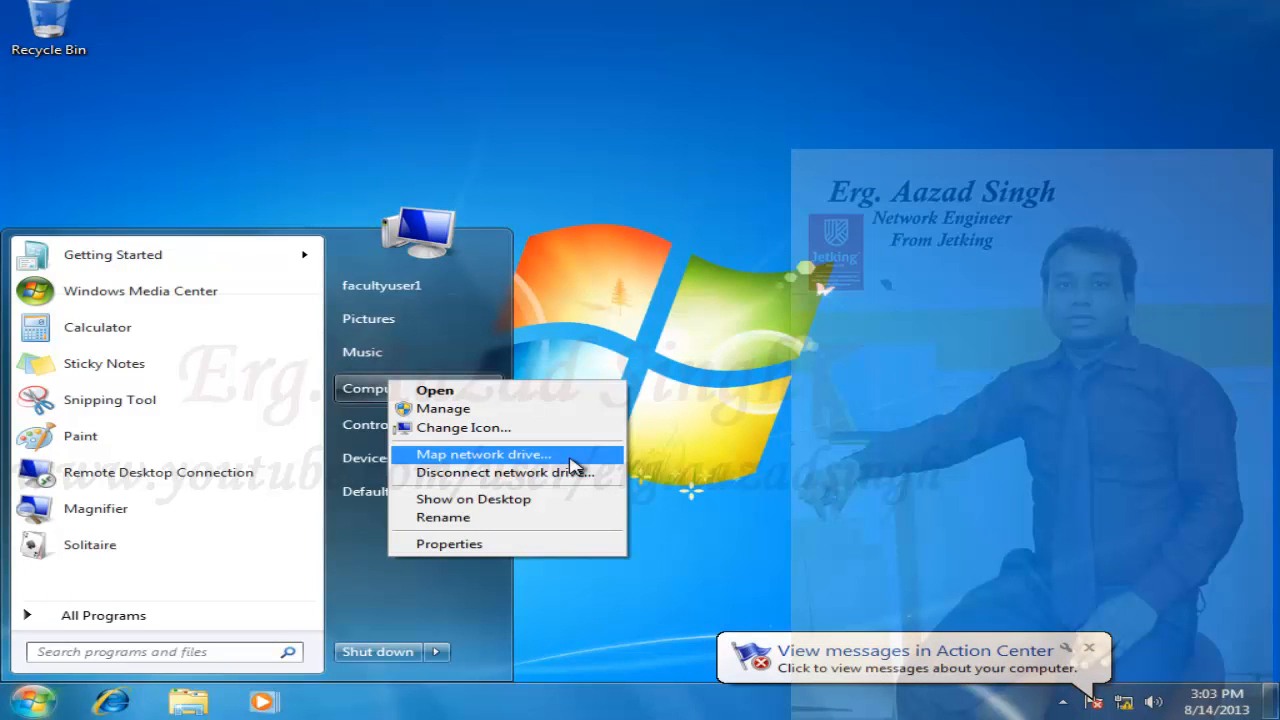
click(570, 459)
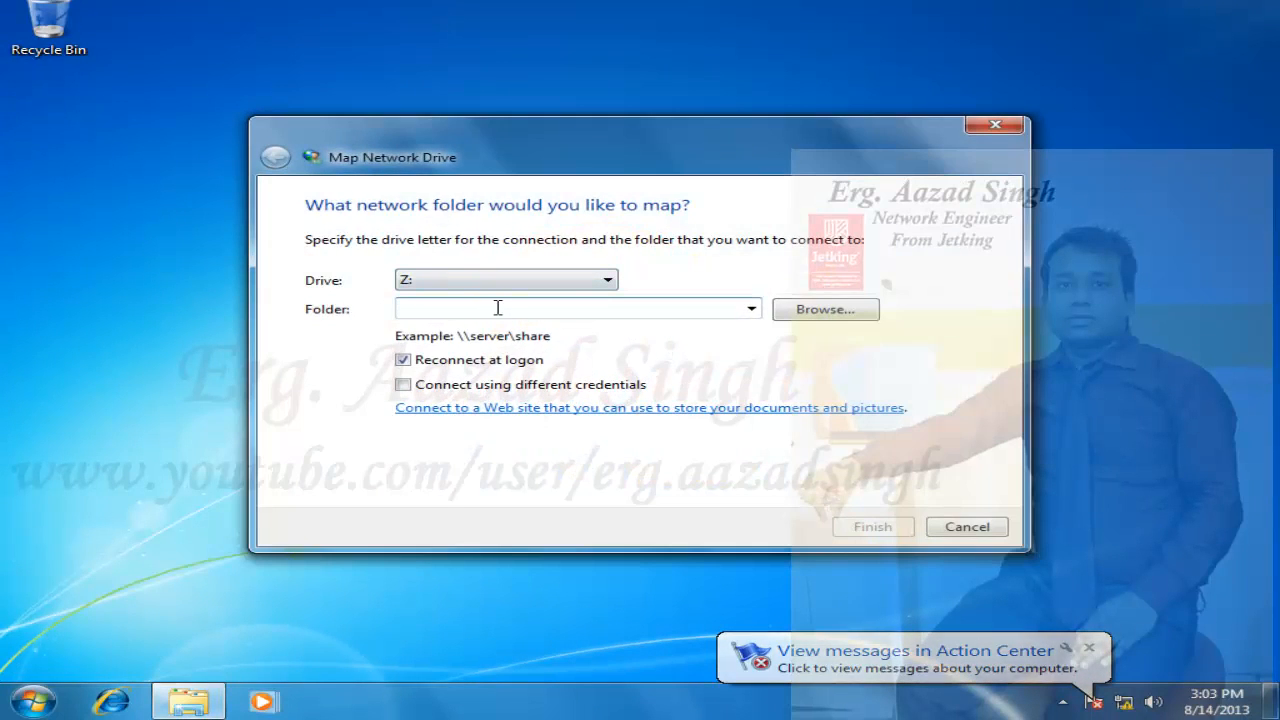
text(\\192.168.10.254\iris)
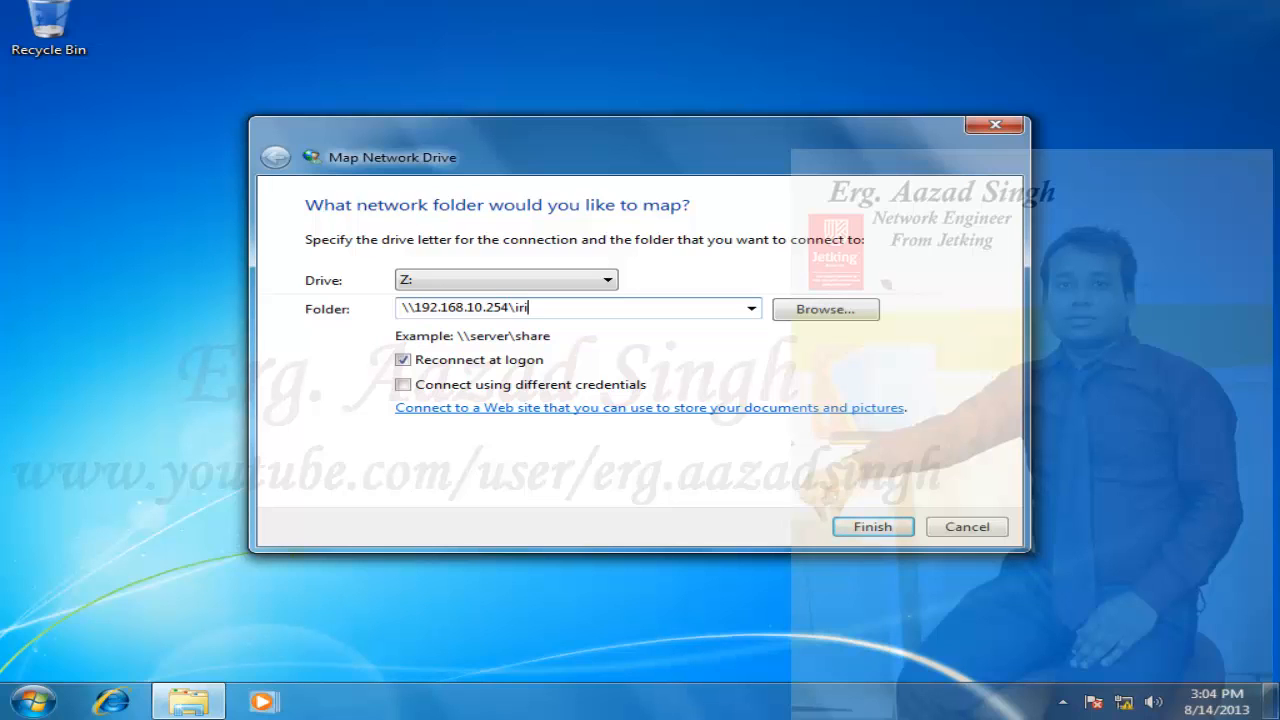
click(500, 282)
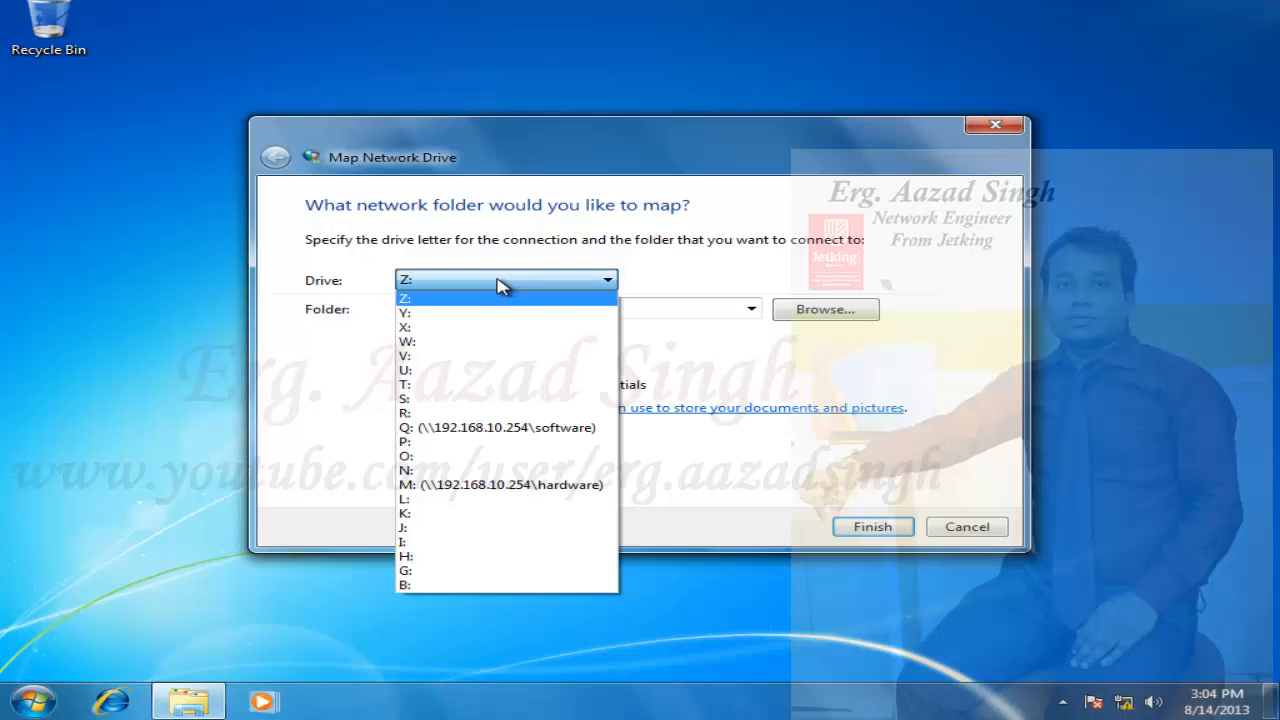
click(500, 284)
click(878, 528)
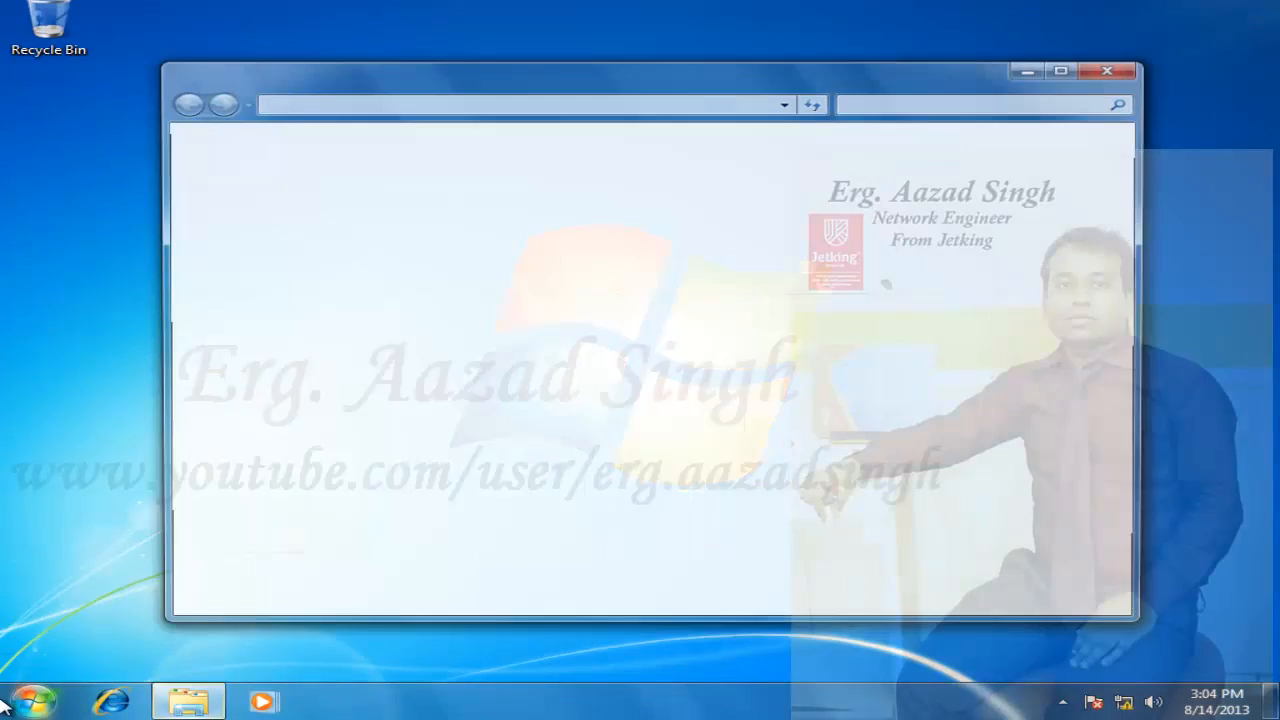
Open the mapped iris drive (Z:) from Computer to check its contents, and close both Explorer windows.
click(33, 700)
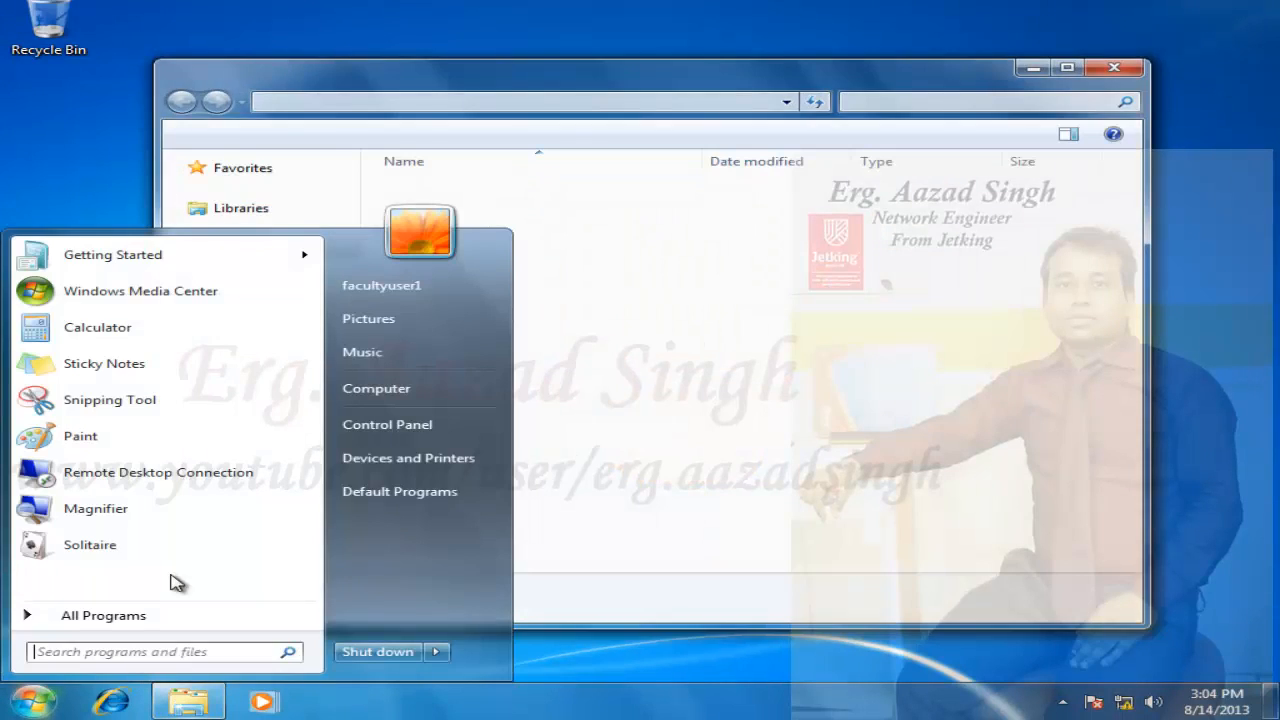
click(393, 387)
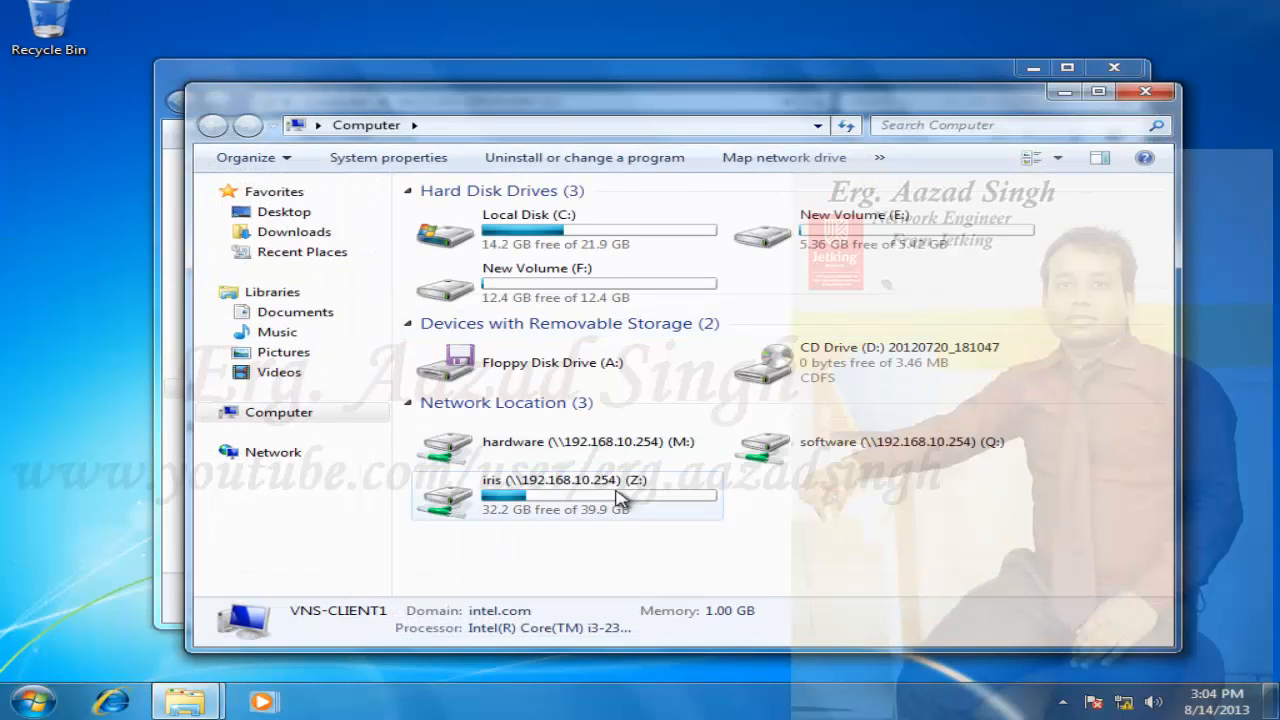
double_click(620, 485)
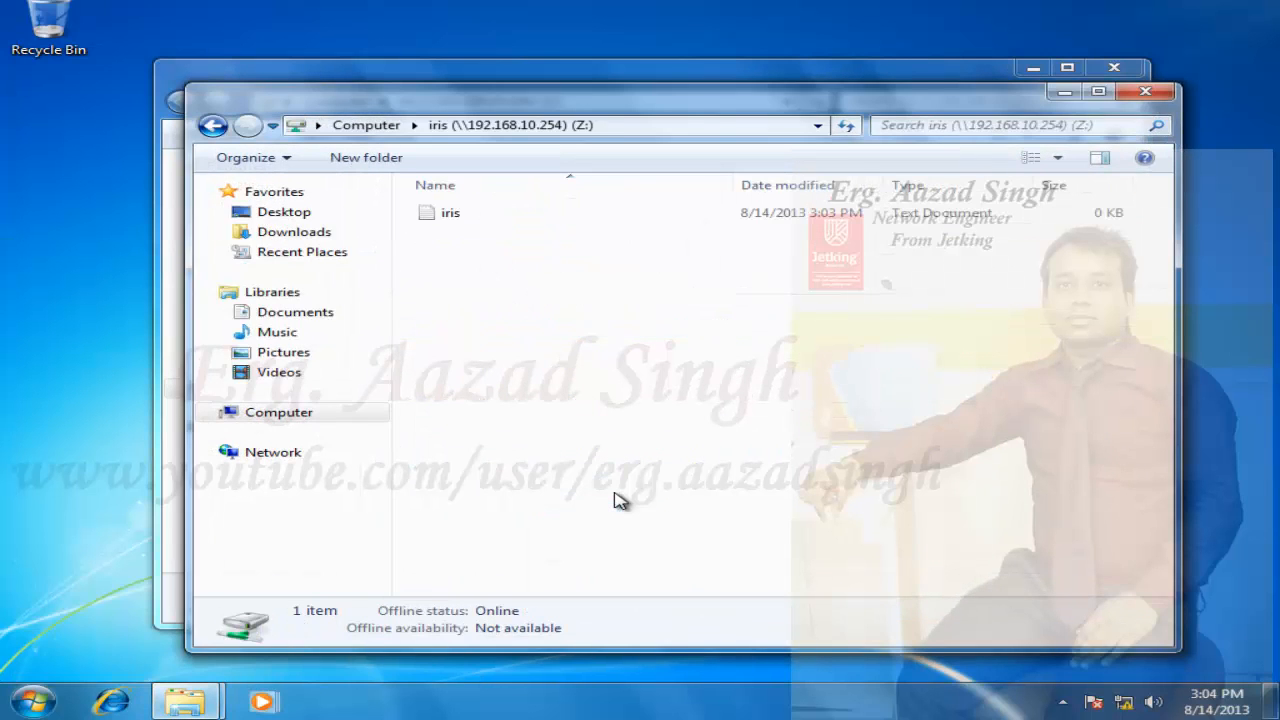
click(1145, 91)
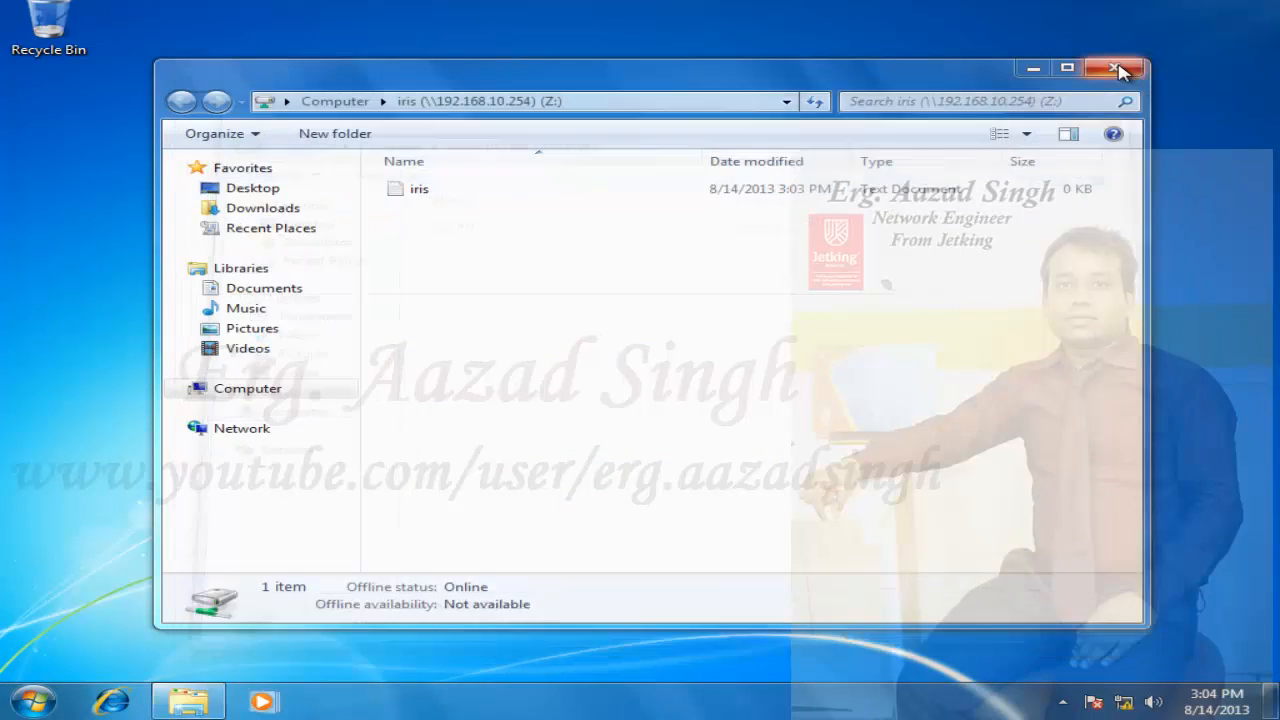
click(1118, 69)
Disconnect the hardware (M:), iris (Z:) and software (Q:) network drives in Computer.
click(34, 701)
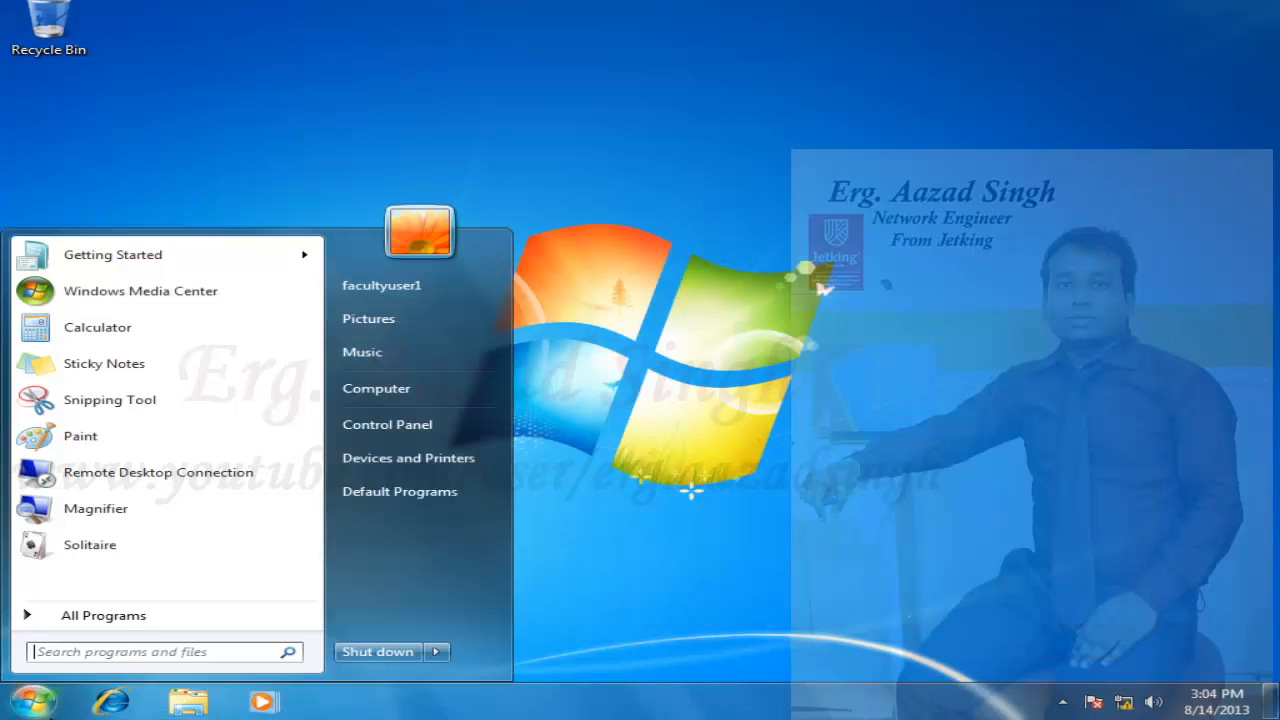
click(450, 403)
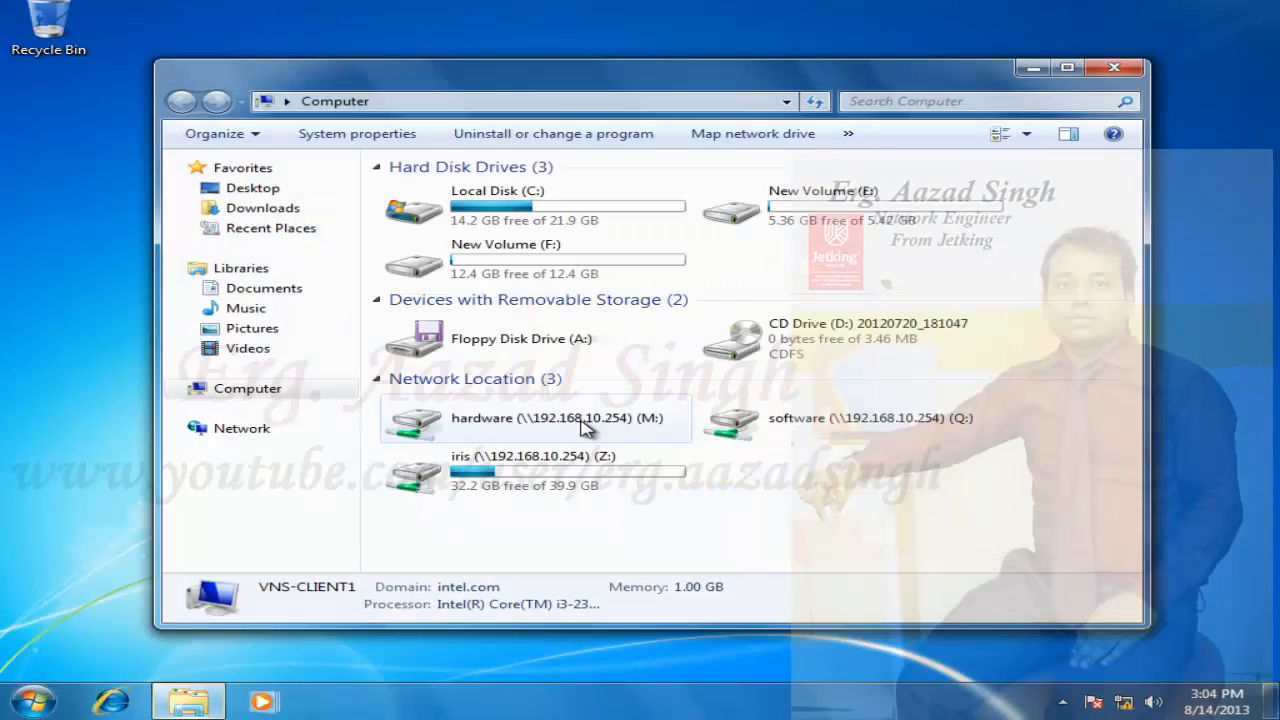
click(540, 425)
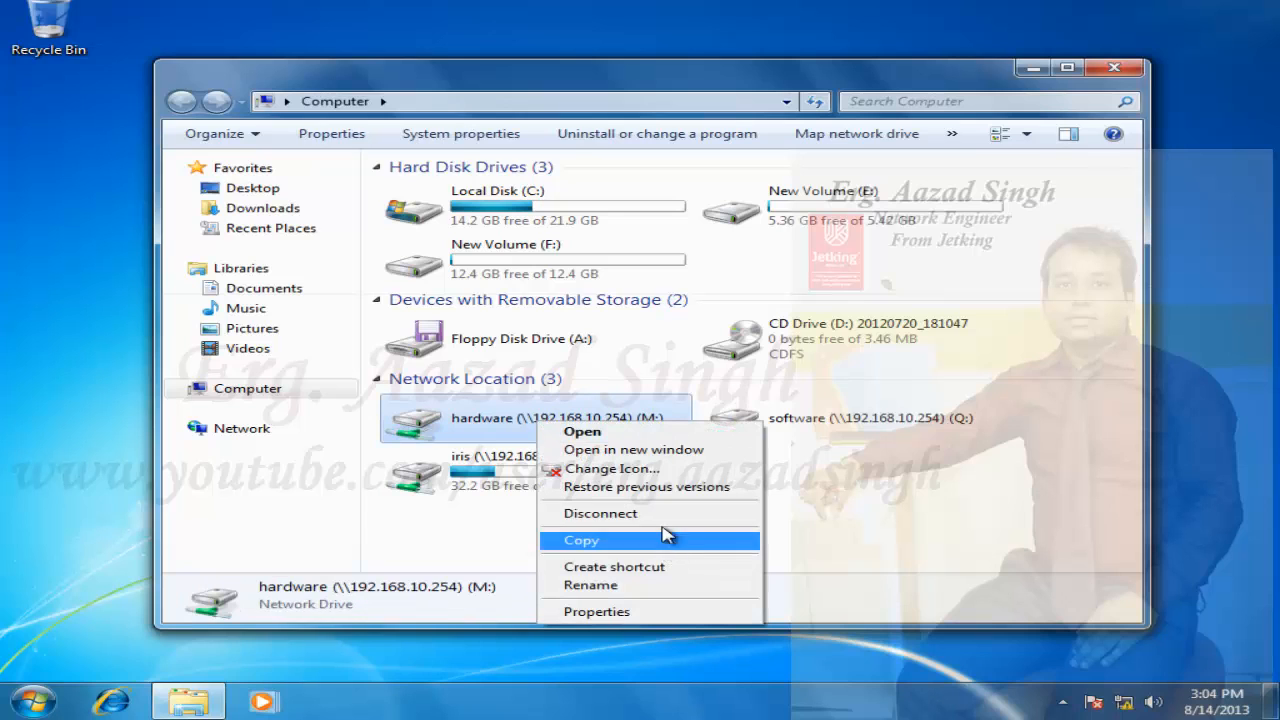
click(672, 522)
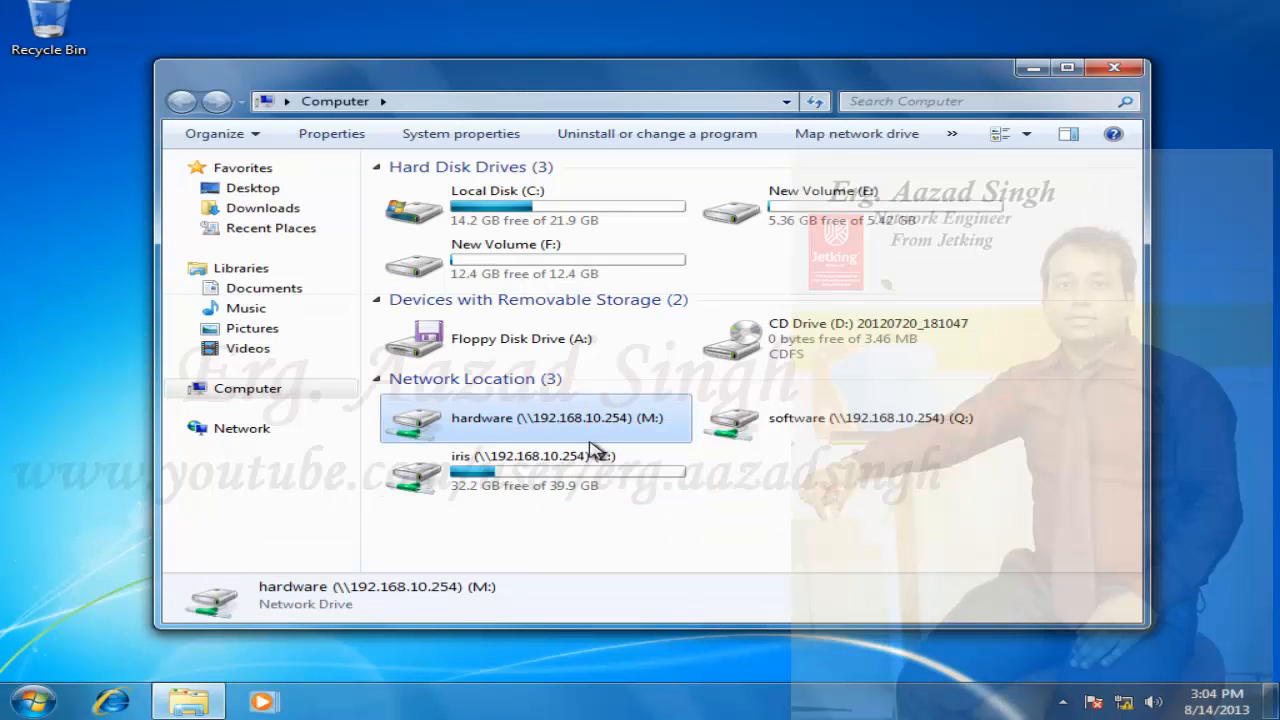
right_click(735, 424)
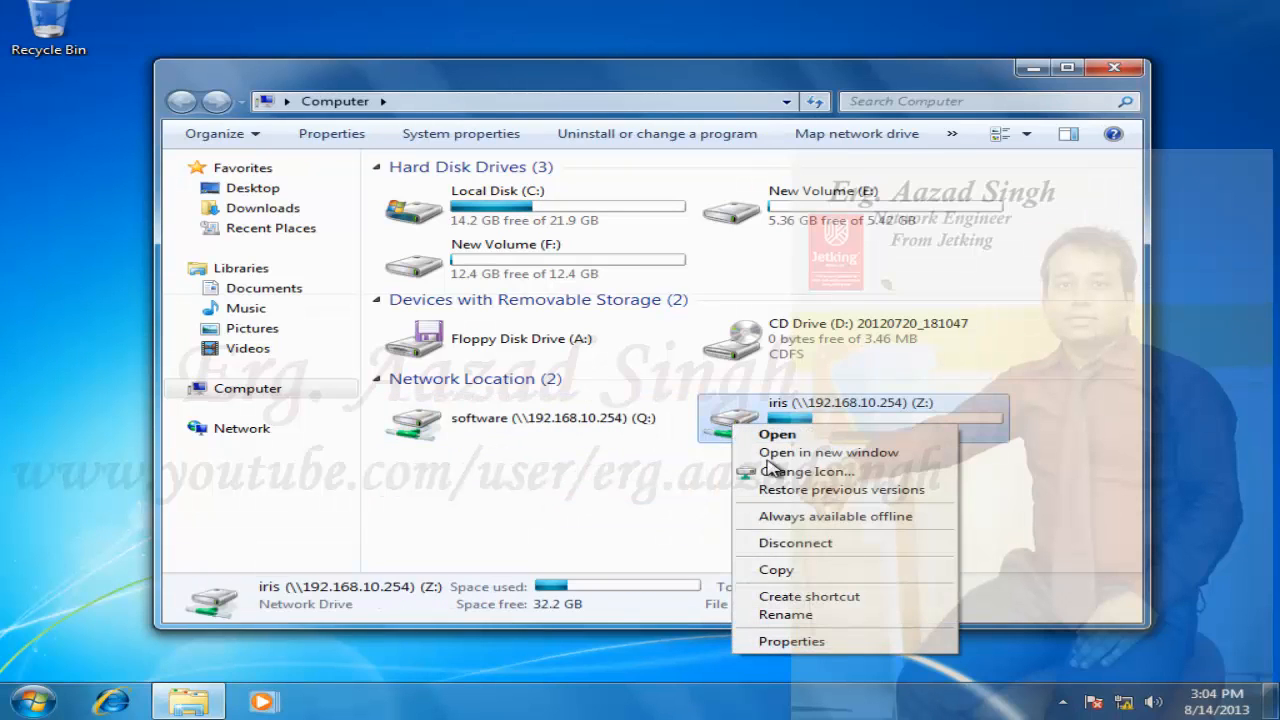
click(815, 543)
right_click(478, 422)
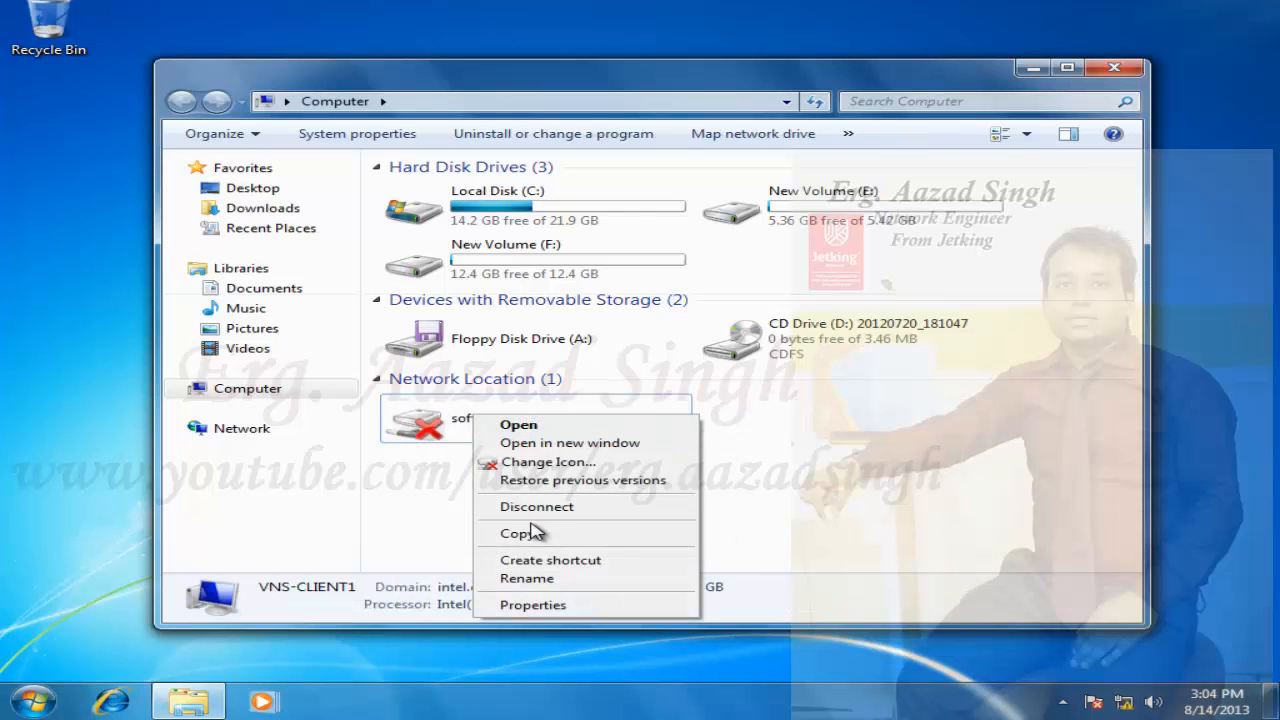
click(566, 511)
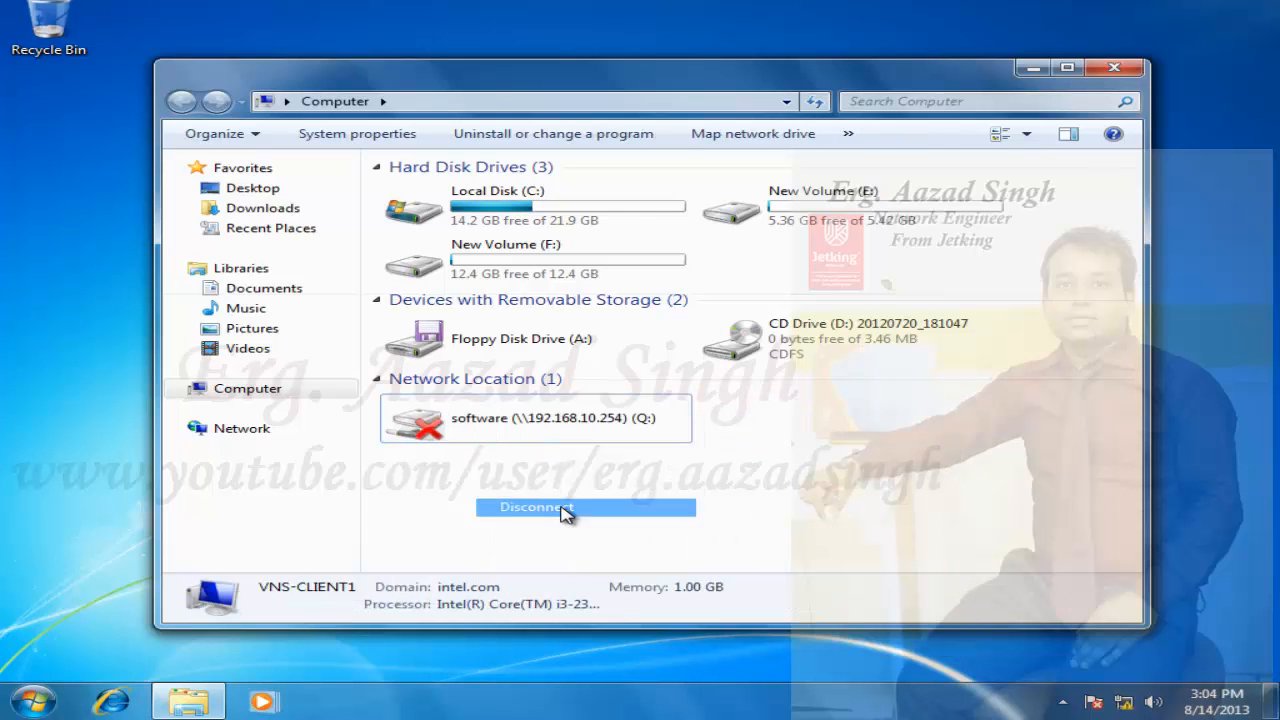
Close the Computer window and switch back to the VNS-DC1 virtual machine.
click(1114, 67)
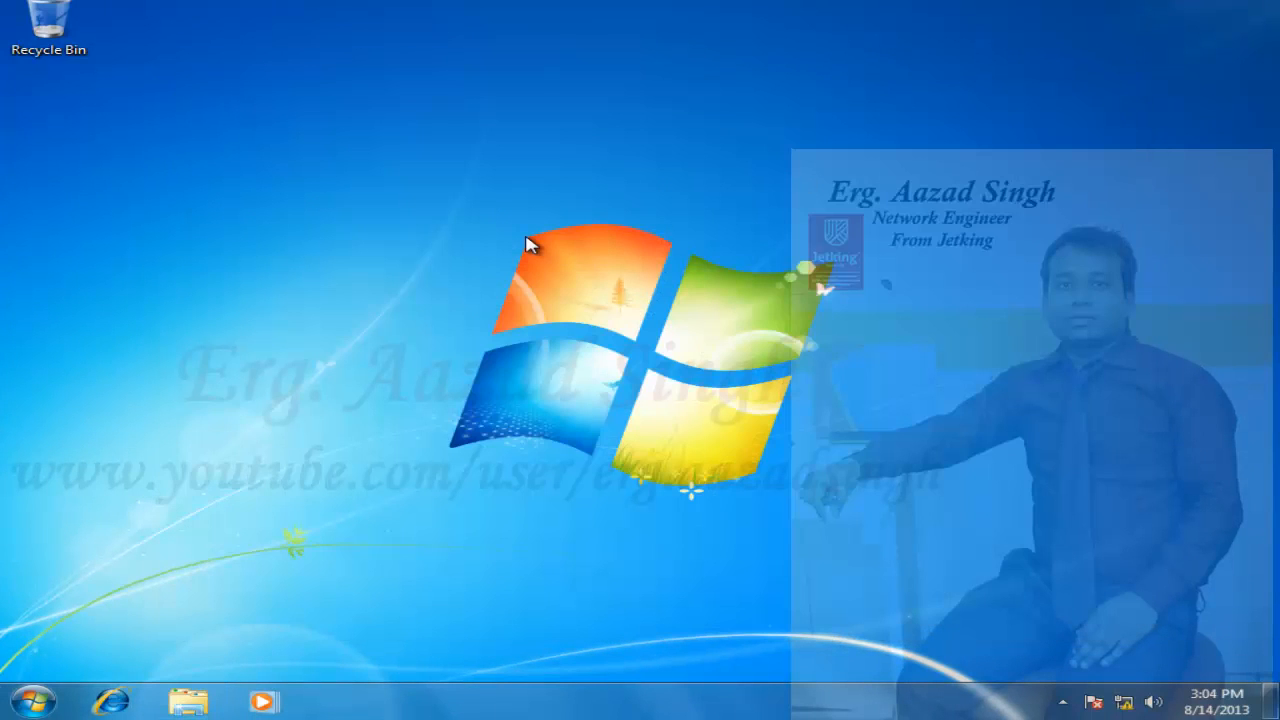
mouse_move(770, 2)
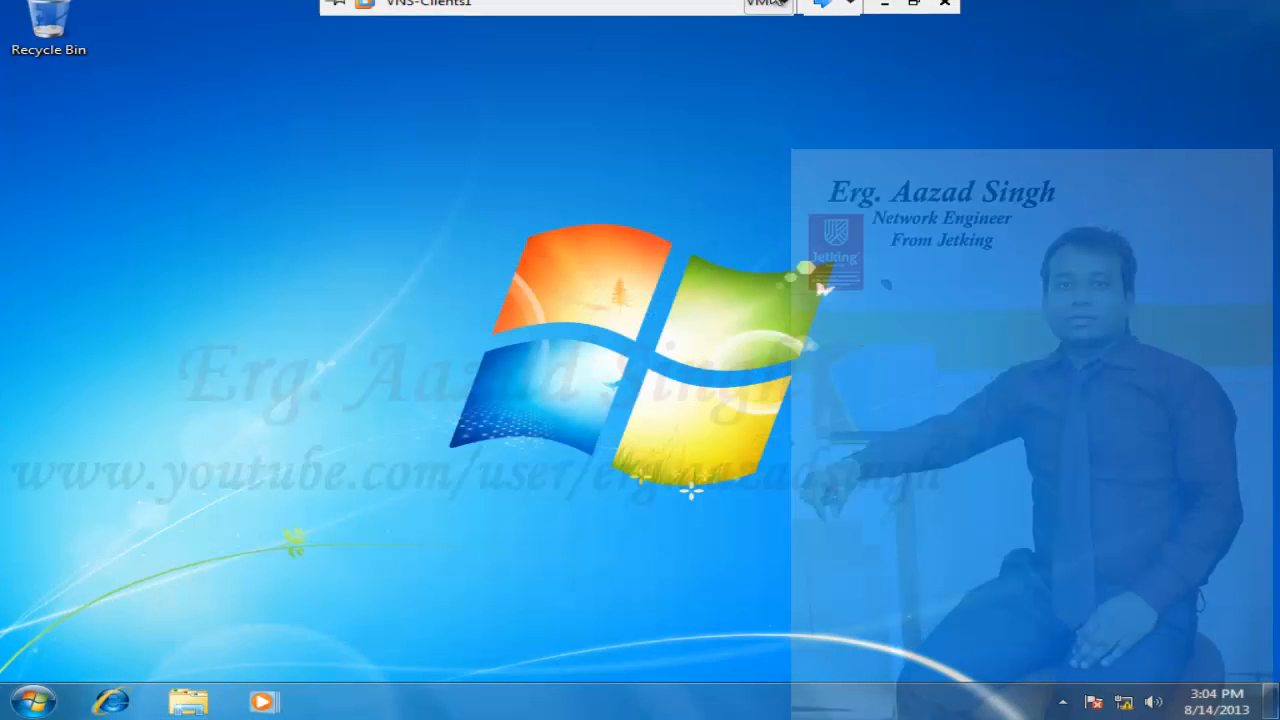
click(838, 4)
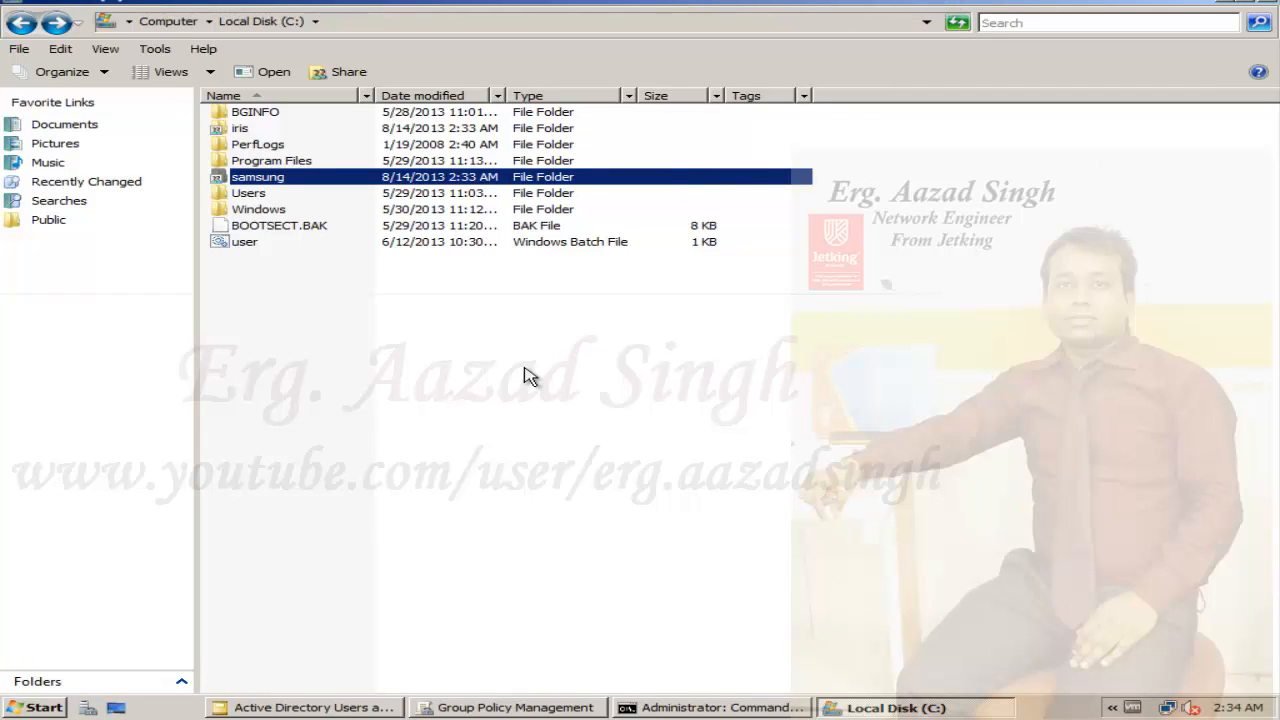